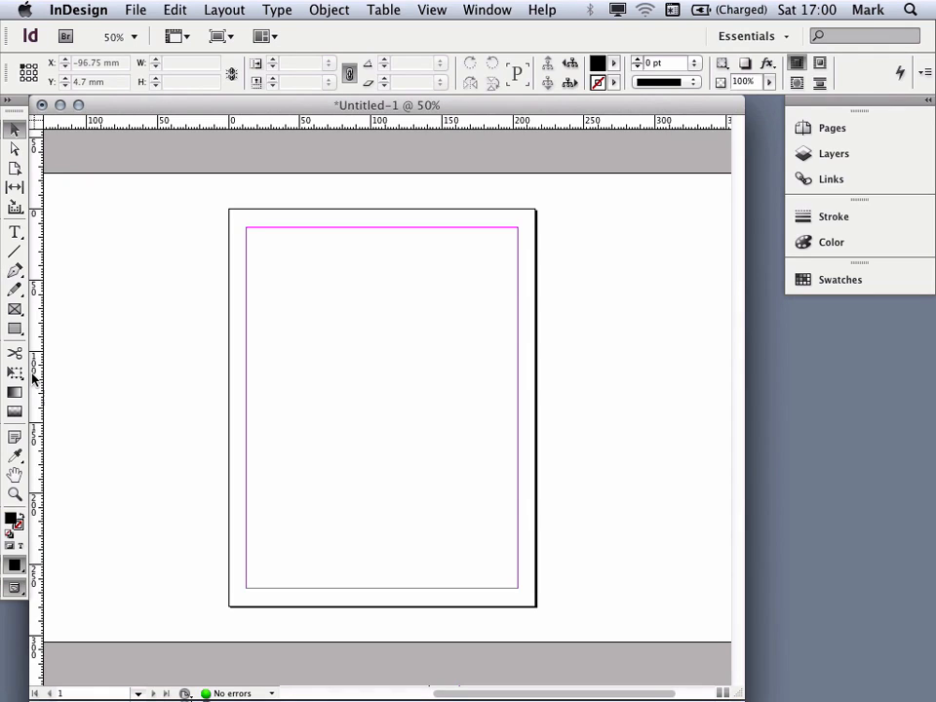
Step: Browse the toolbox's type, pen, fill and shape tool options
{"action": "left_click", "coordinate": [14, 232]}
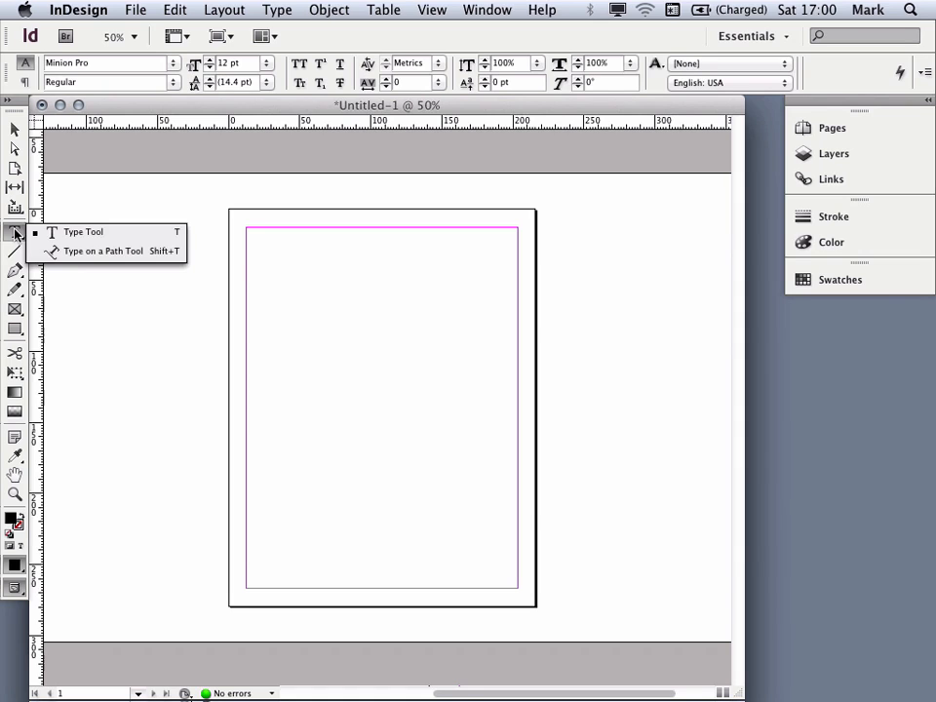
{"action": "left_click", "coordinate": [15, 272]}
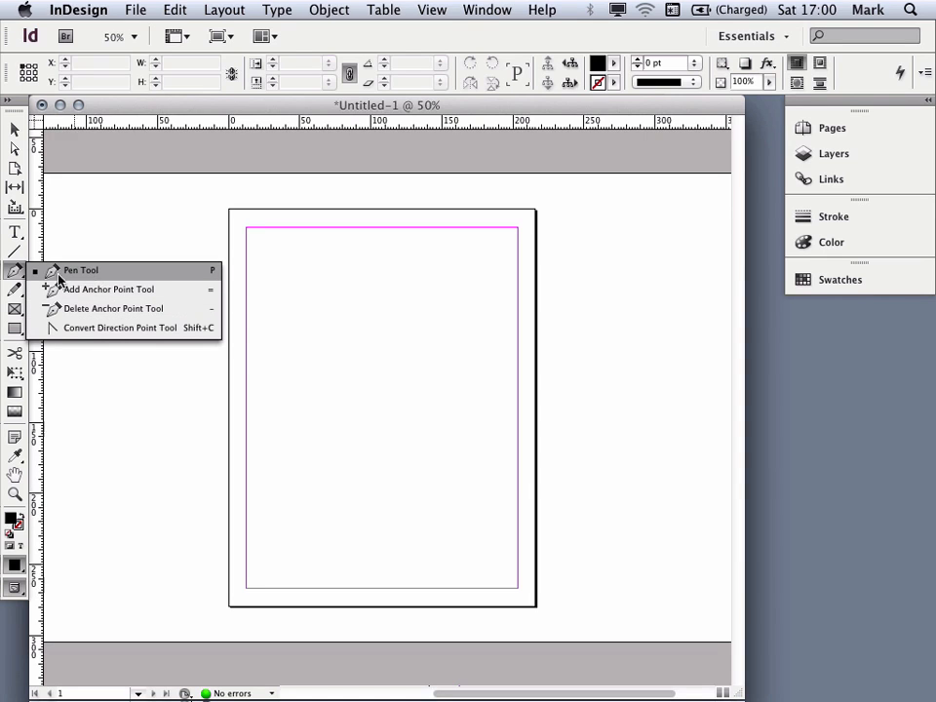
{"action": "left_click", "coordinate": [11, 275]}
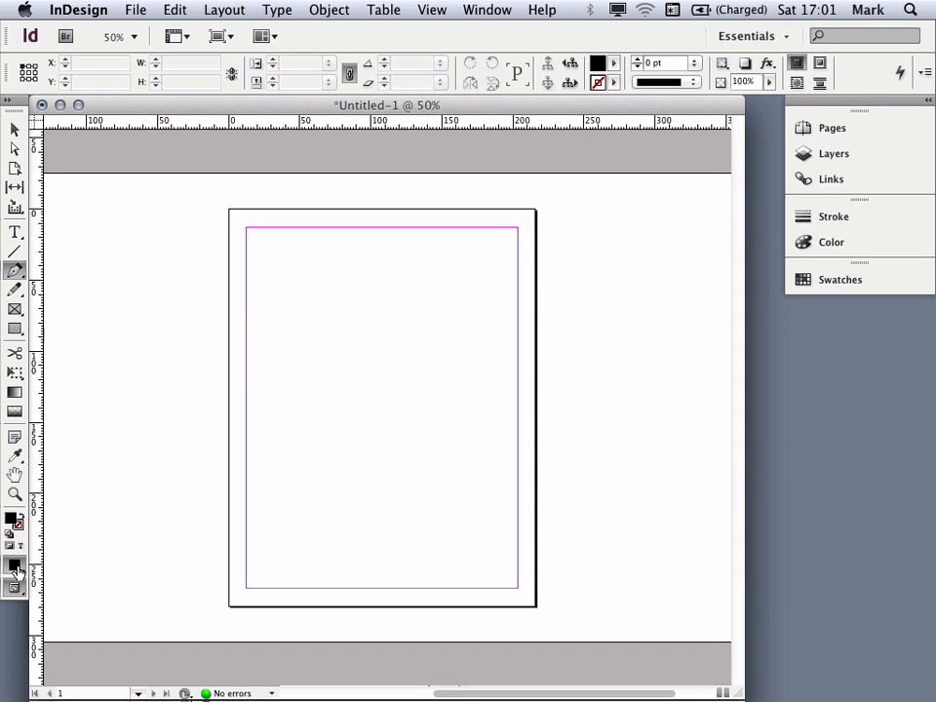
{"action": "left_click", "coordinate": [15, 565]}
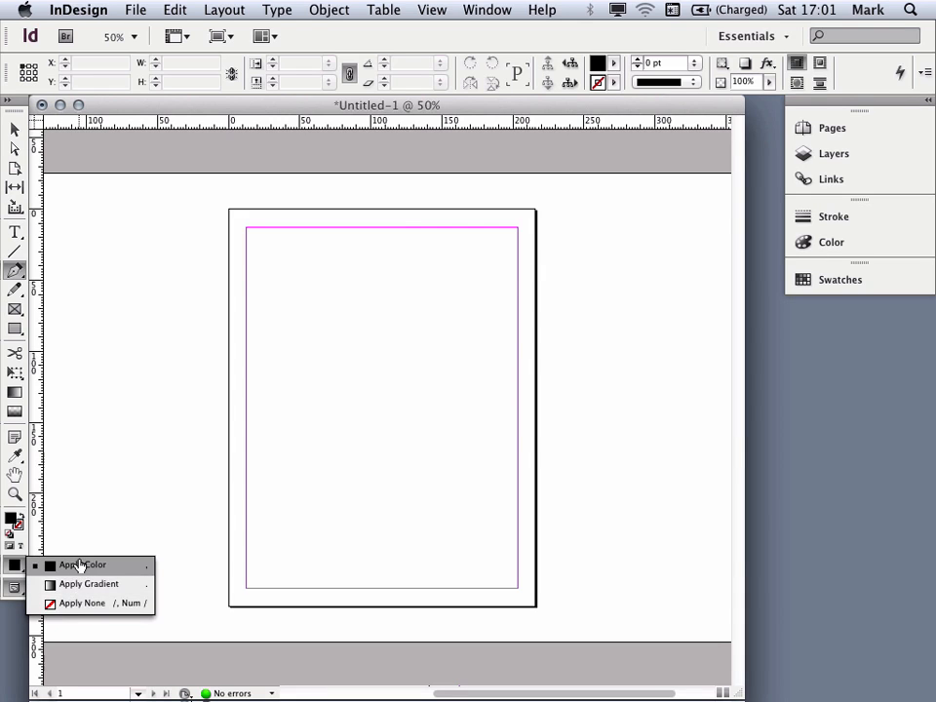
{"action": "left_click", "coordinate": [14, 564]}
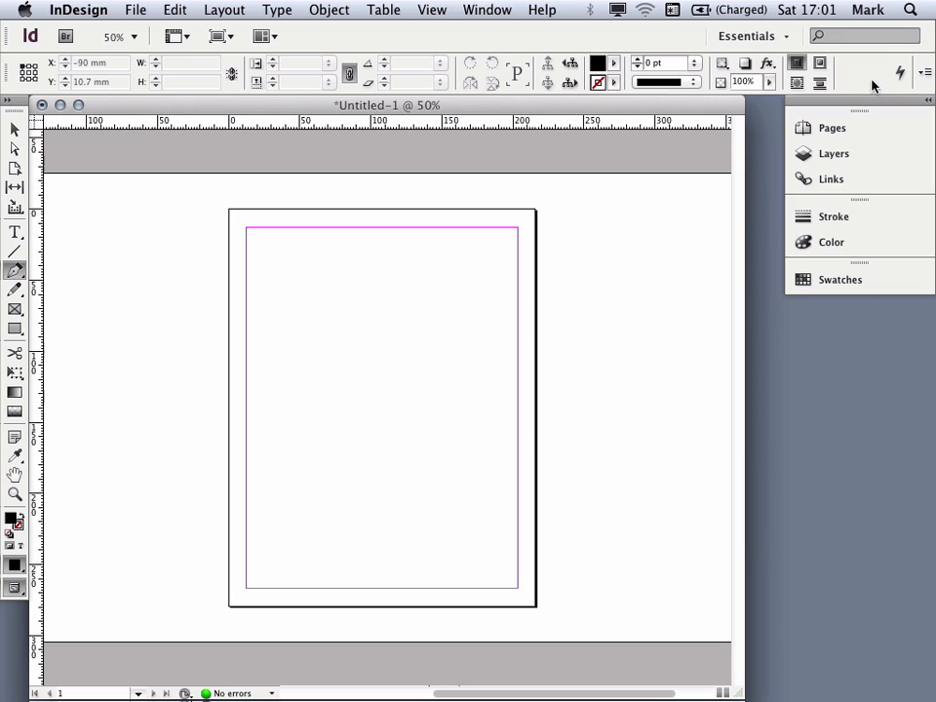
{"action": "left_click", "coordinate": [15, 234]}
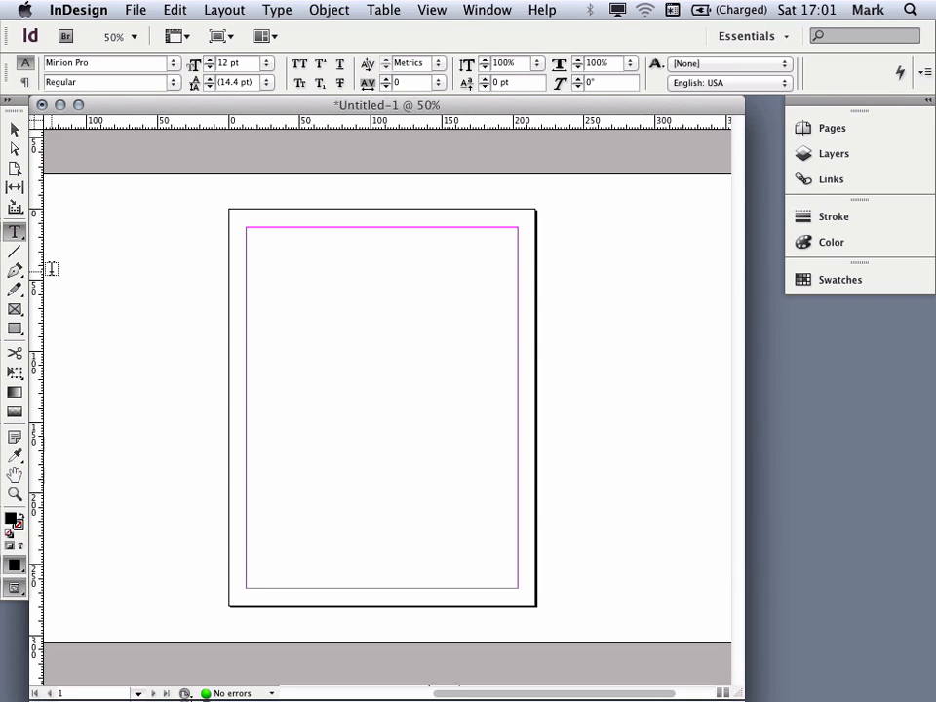
{"action": "left_click", "coordinate": [15, 330]}
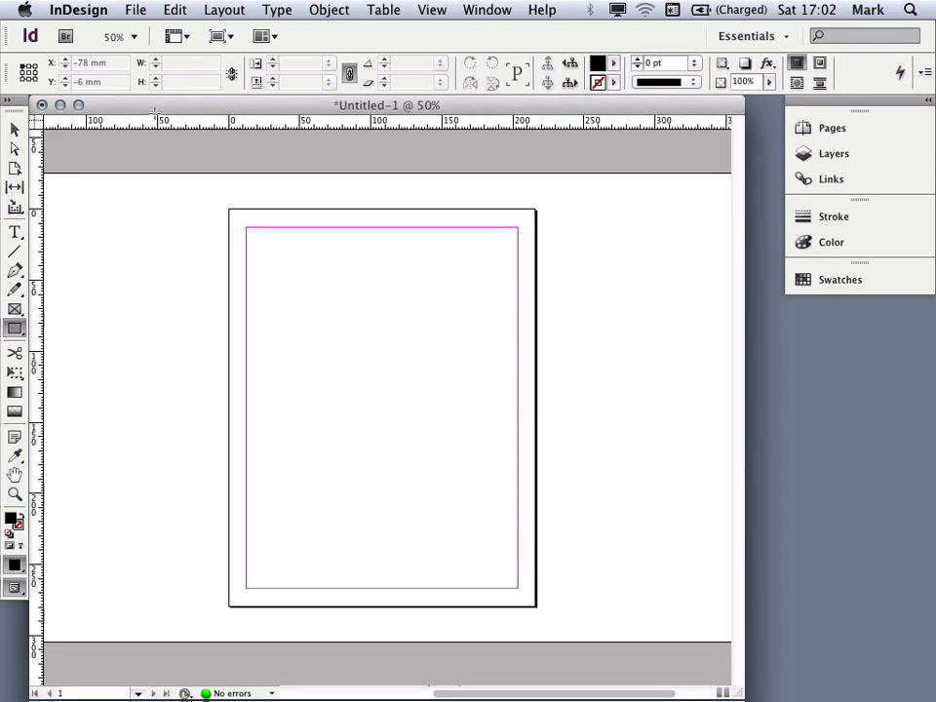
Step: Browse the view options and workspace menus and expand the panel dock
{"action": "left_click", "coordinate": [187, 41]}
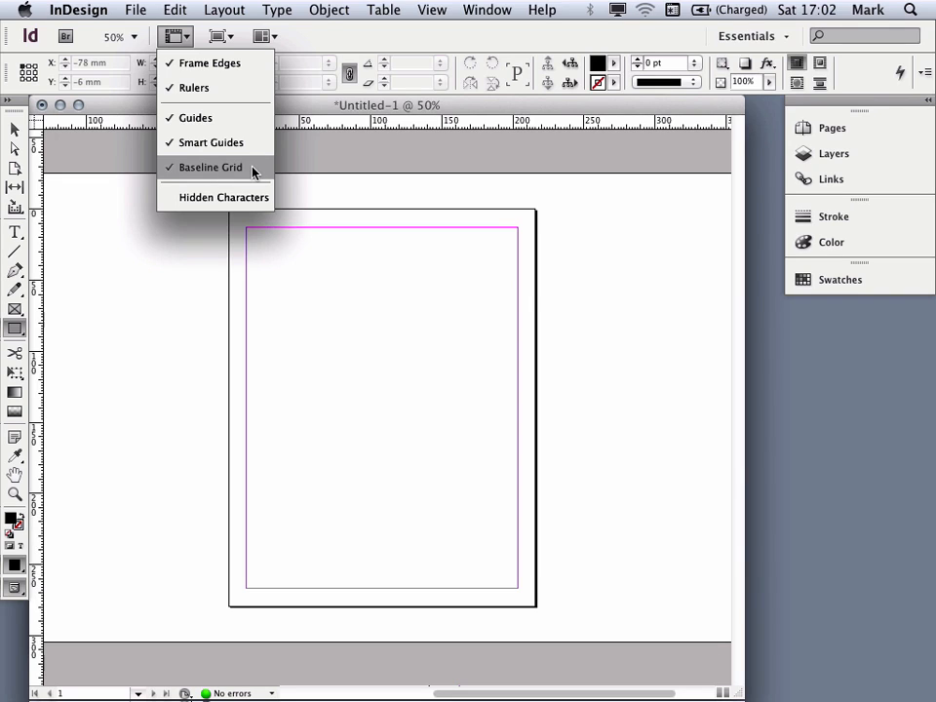
{"action": "left_click", "coordinate": [325, 38]}
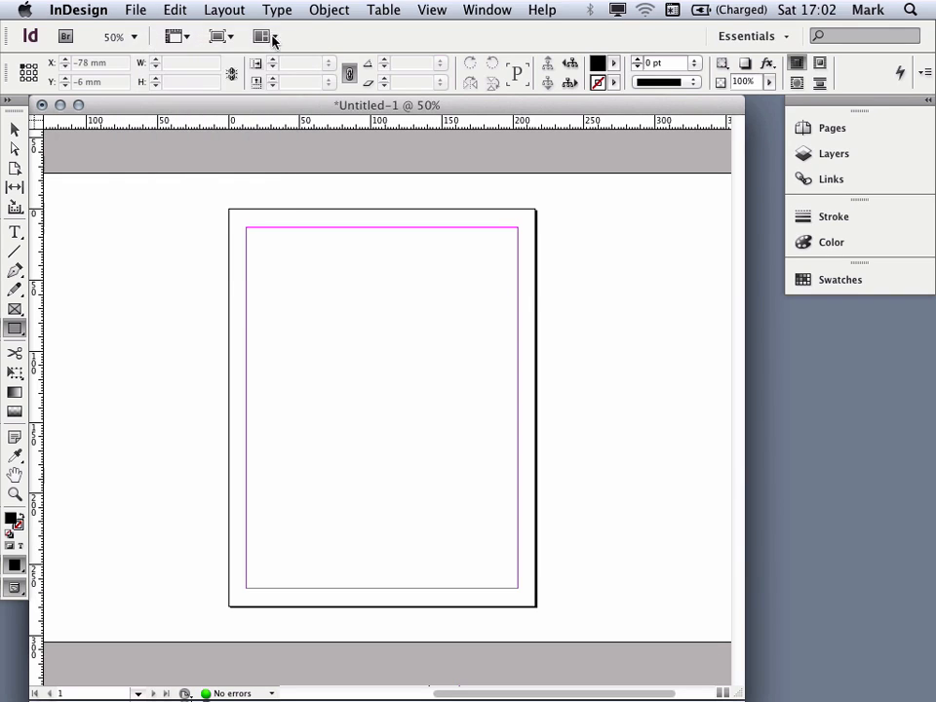
{"action": "left_click", "coordinate": [787, 39]}
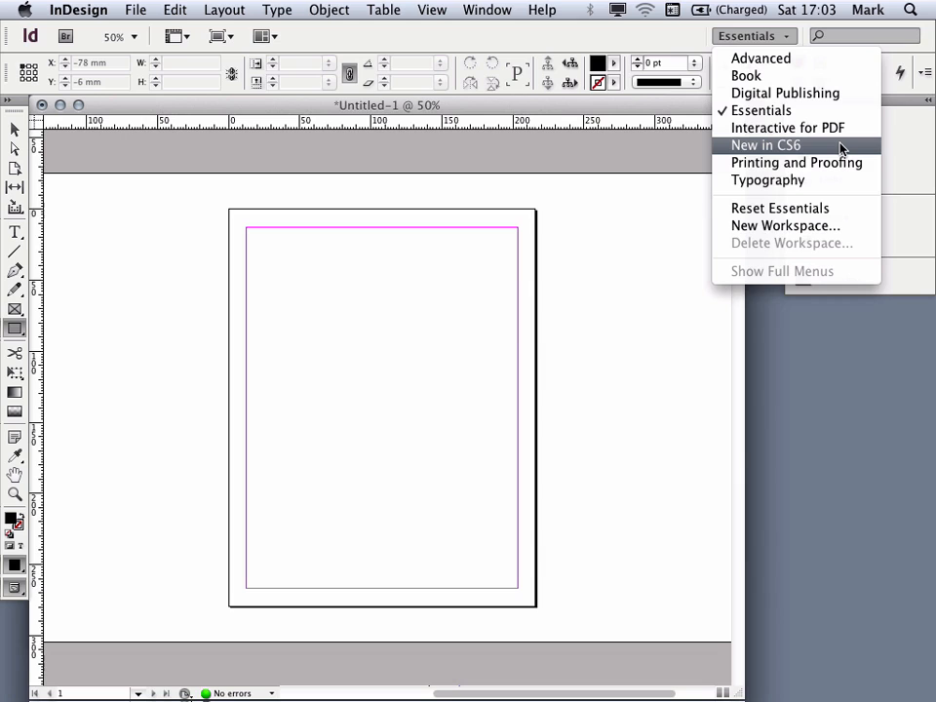
{"action": "left_click", "coordinate": [784, 39]}
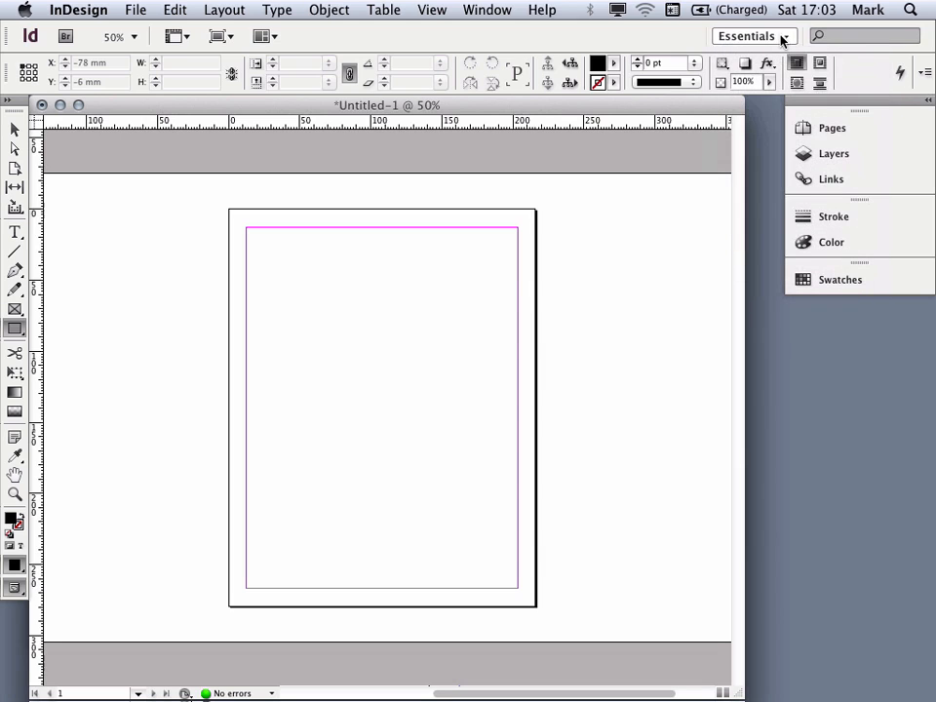
{"action": "left_click", "coordinate": [926, 103]}
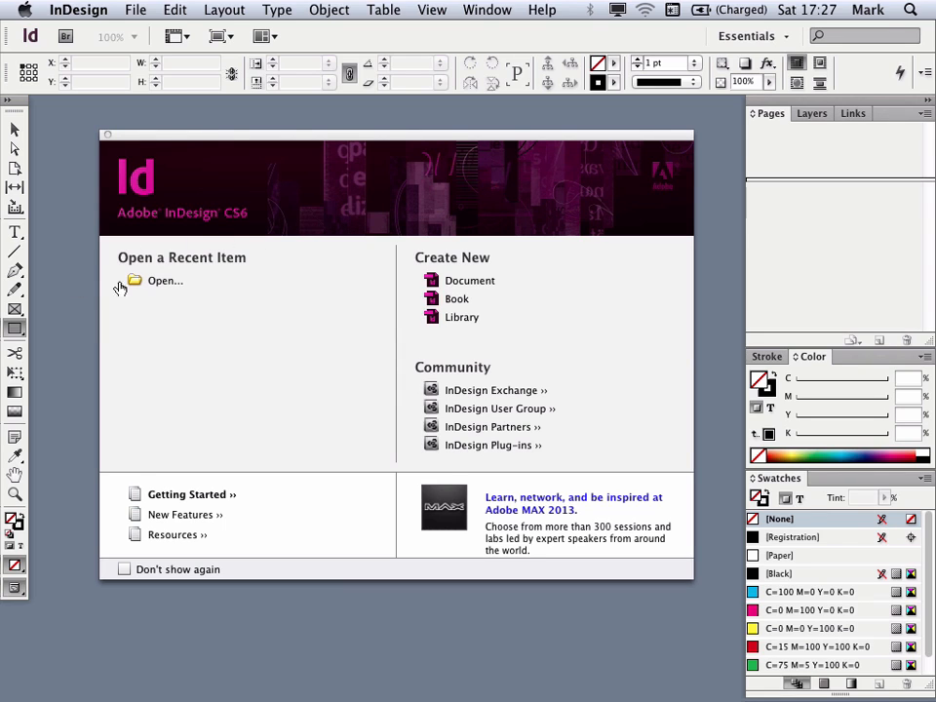
Step: Start a new print document and set its page size to A4
{"action": "left_click", "coordinate": [453, 281]}
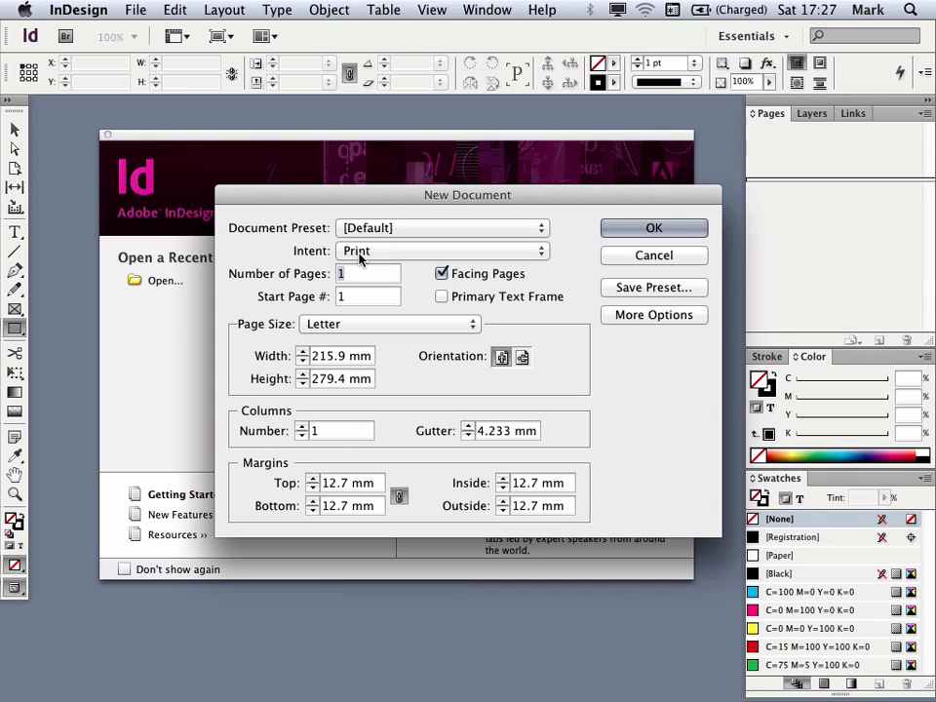
{"action": "left_click", "coordinate": [396, 256]}
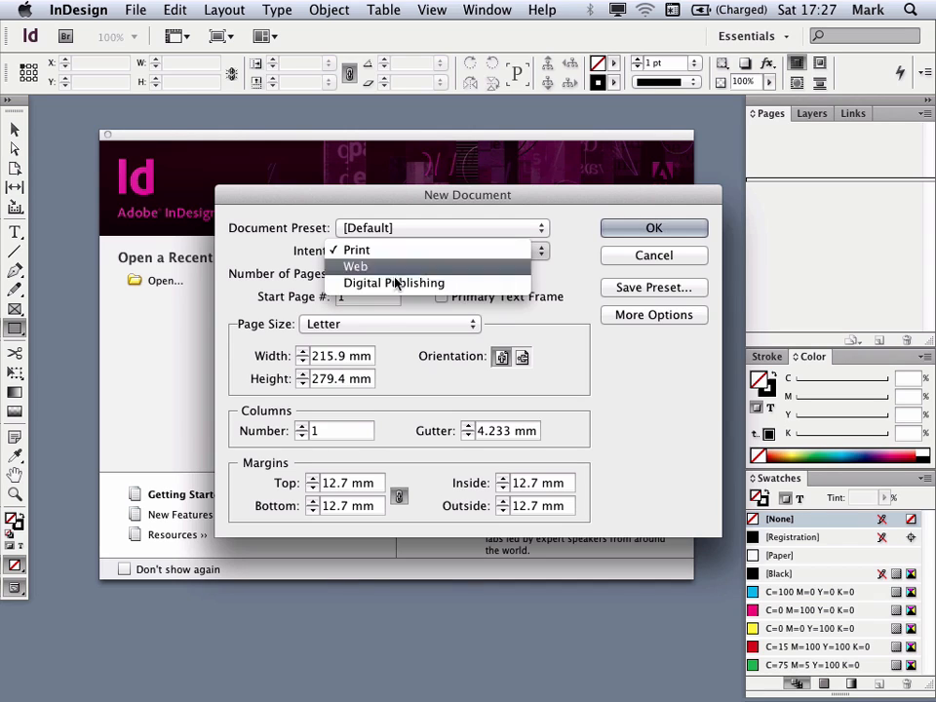
{"action": "left_click", "coordinate": [396, 251]}
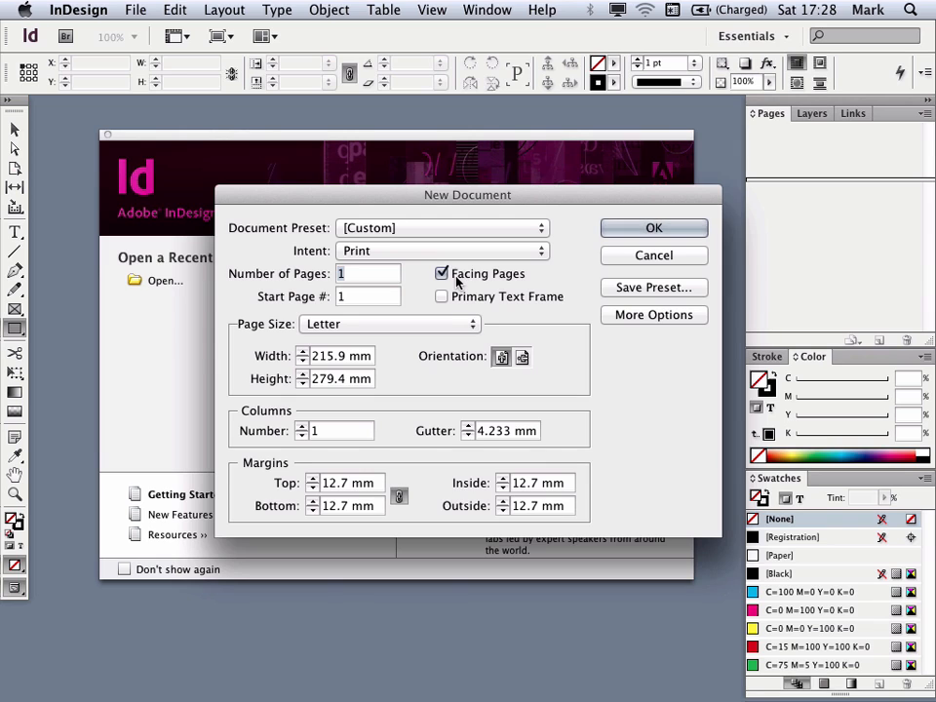
{"action": "left_click", "coordinate": [332, 332]}
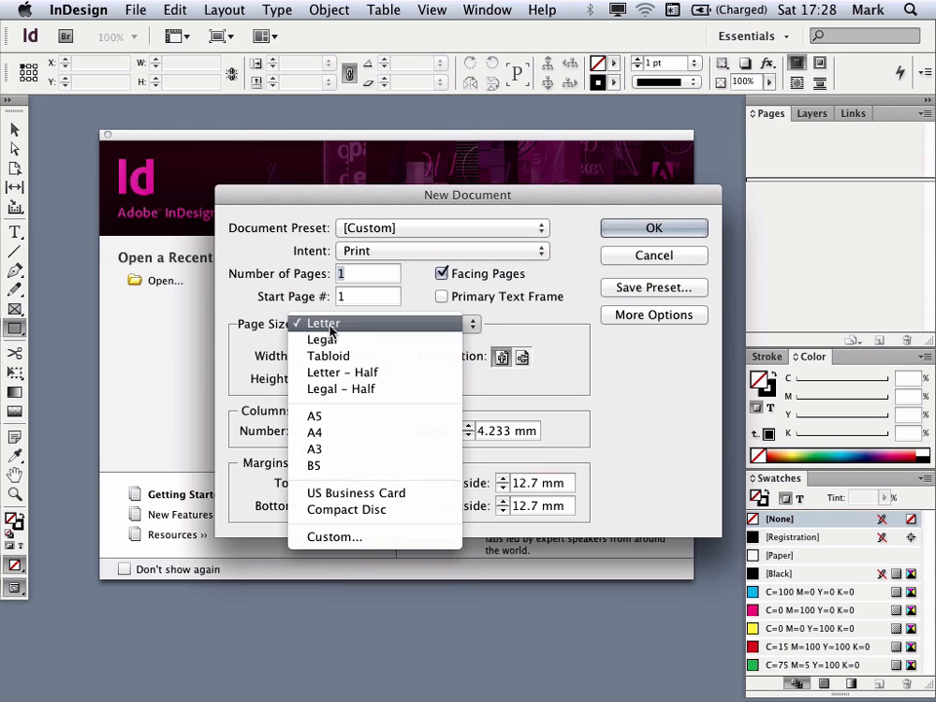
{"action": "left_click", "coordinate": [345, 434]}
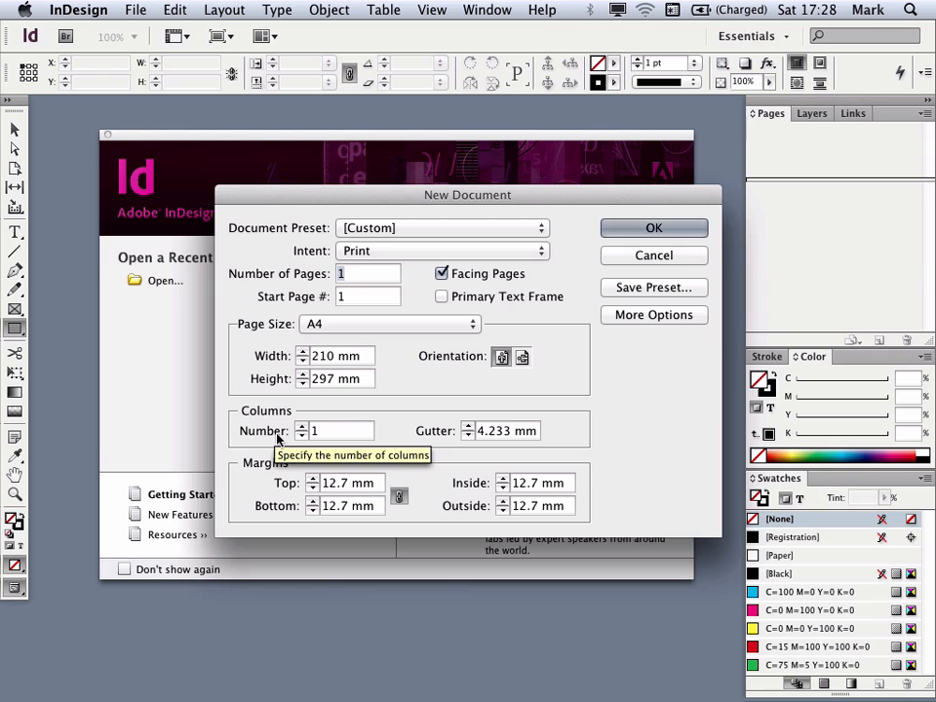
Step: Set the document to 3 columns with a 6 mm gutter
{"action": "double_click", "coordinate": [315, 430]}
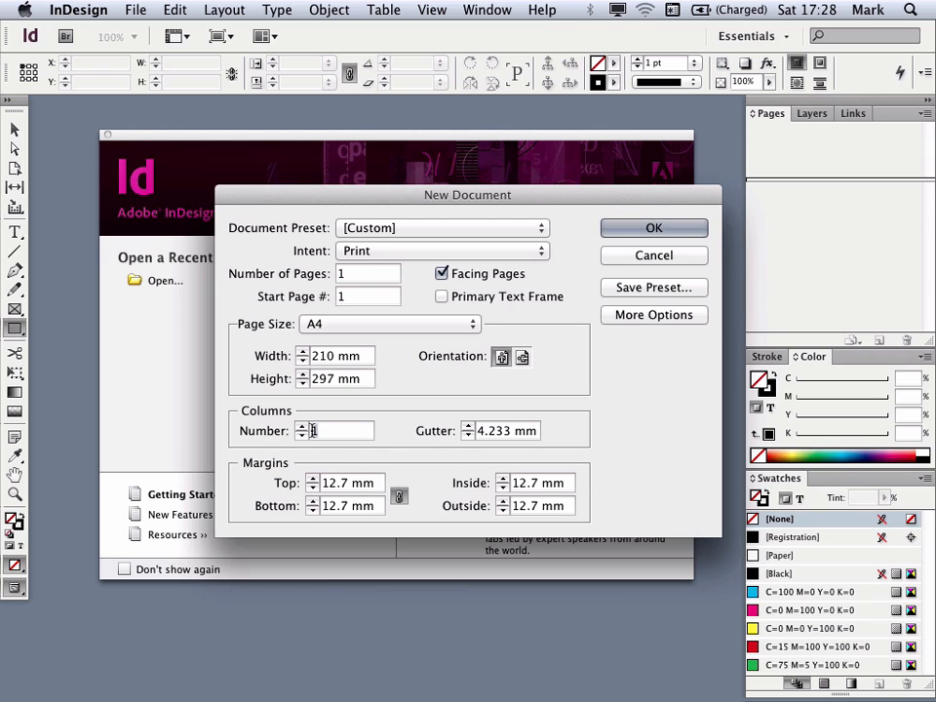
{"action": "type", "text": "3"}
{"action": "key", "text": "Tab"}
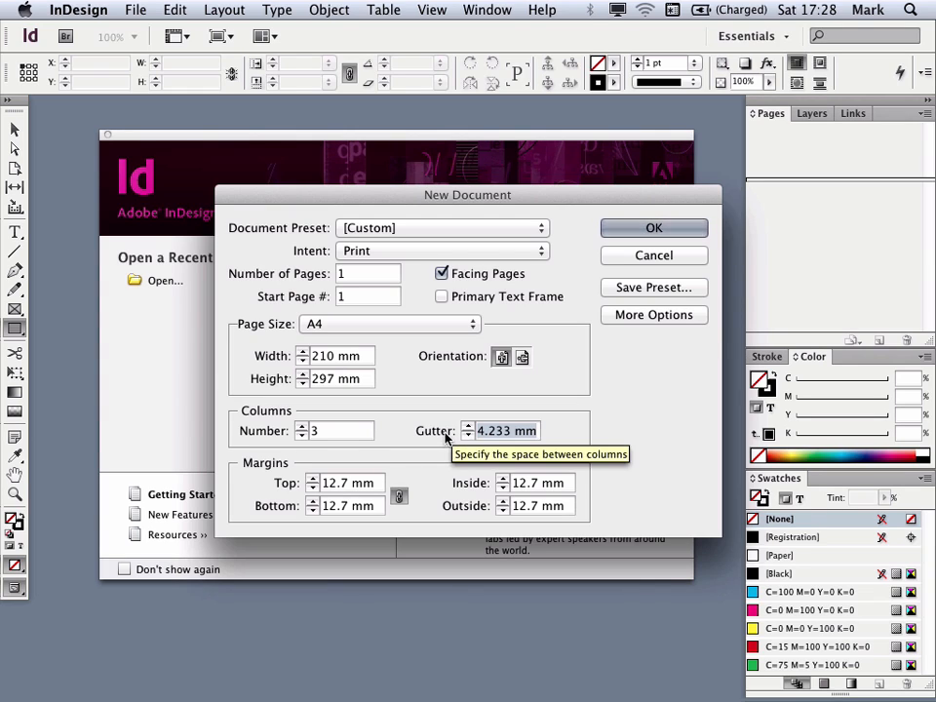
{"action": "type", "text": "5"}
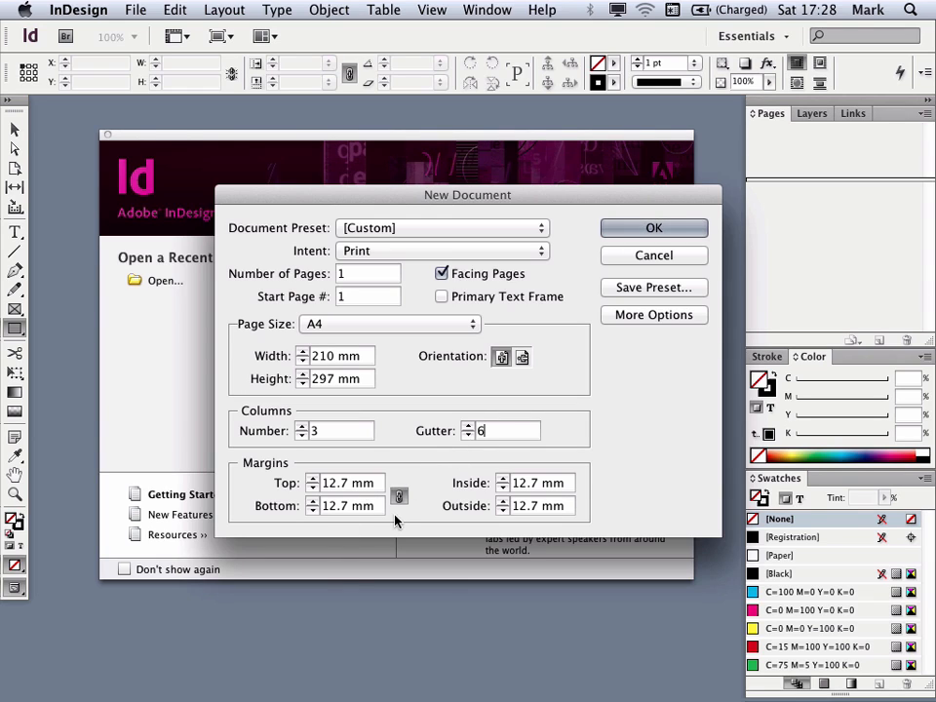
Step: Set all margins to 15 mm and create the document
{"action": "double_click", "coordinate": [327, 483]}
{"action": "type", "text": "15"}
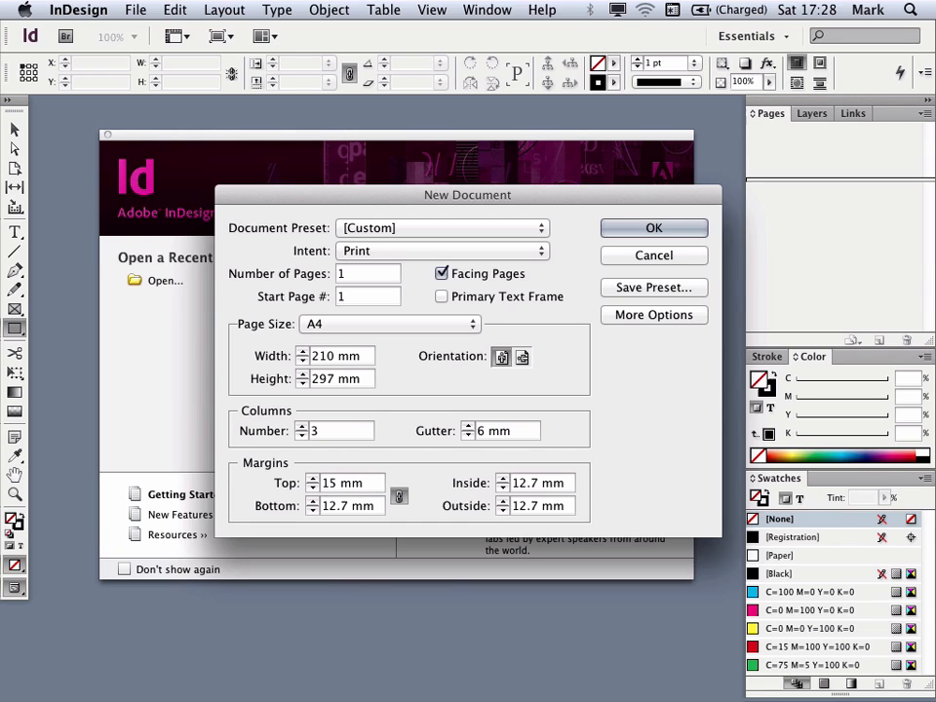
{"action": "key", "text": "Tab"}
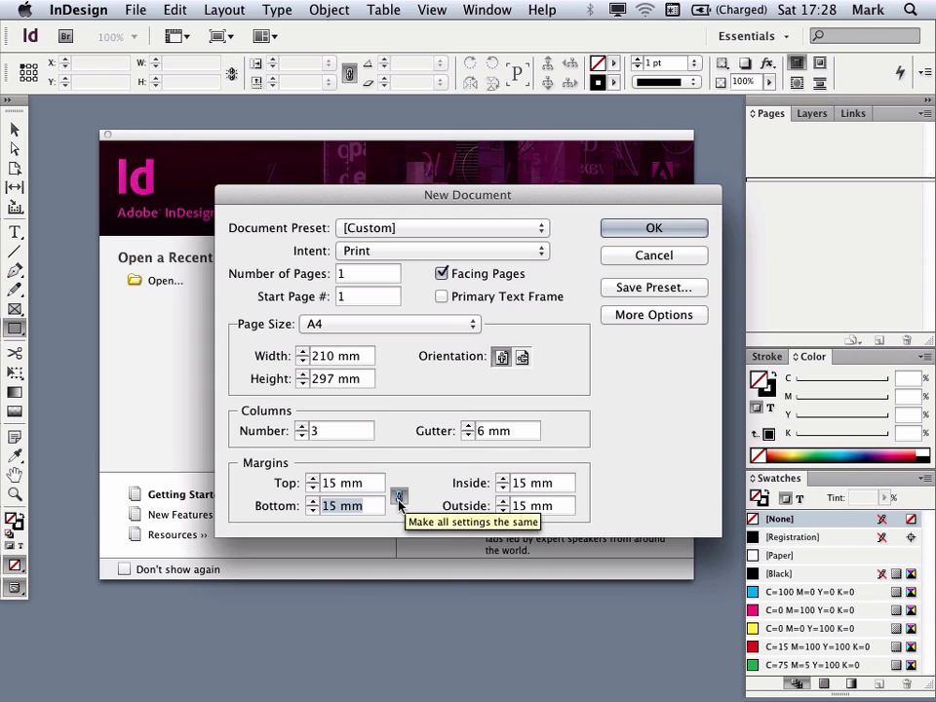
{"action": "left_click", "coordinate": [679, 226]}
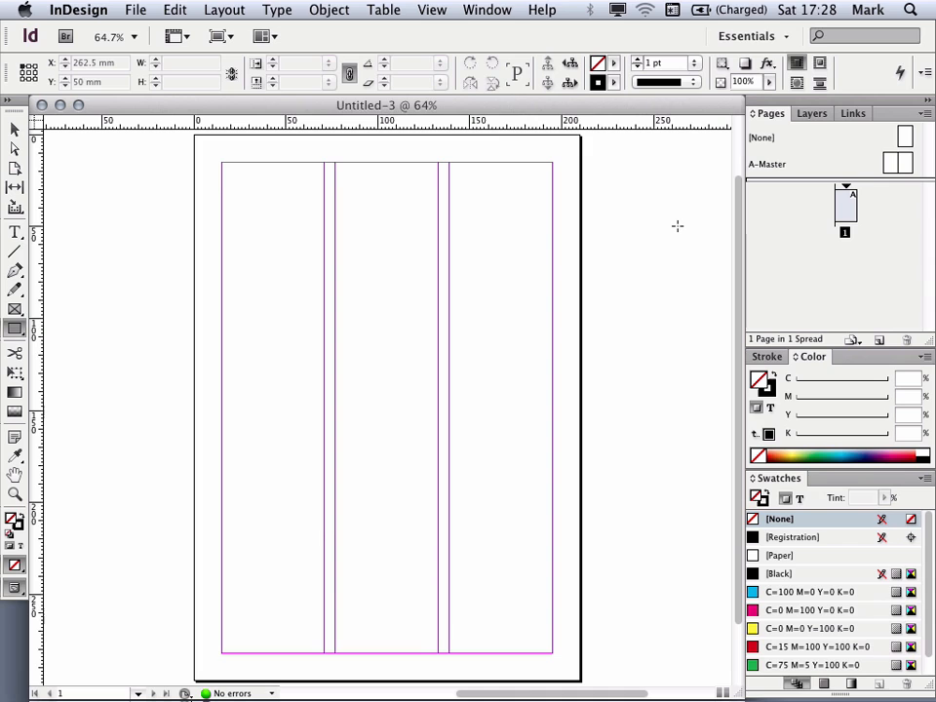
Step: Draw a text frame in the first column, typing and deleting sample text to test it
{"action": "left_click", "coordinate": [14, 232]}
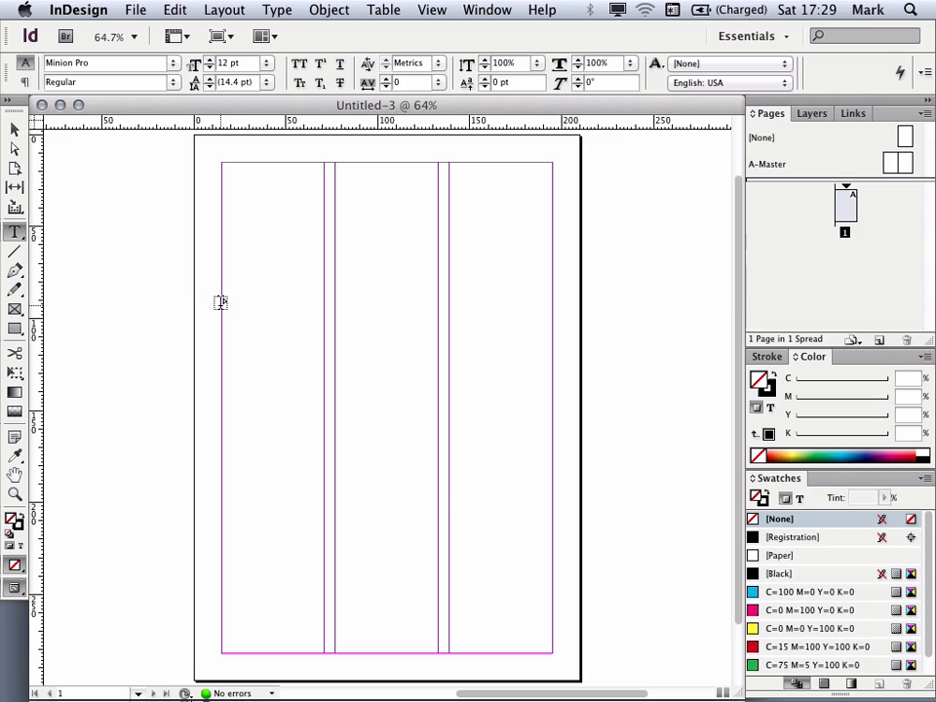
{"action": "left_click_drag", "start_coordinate": [221, 271], "coordinate": [323, 627]}
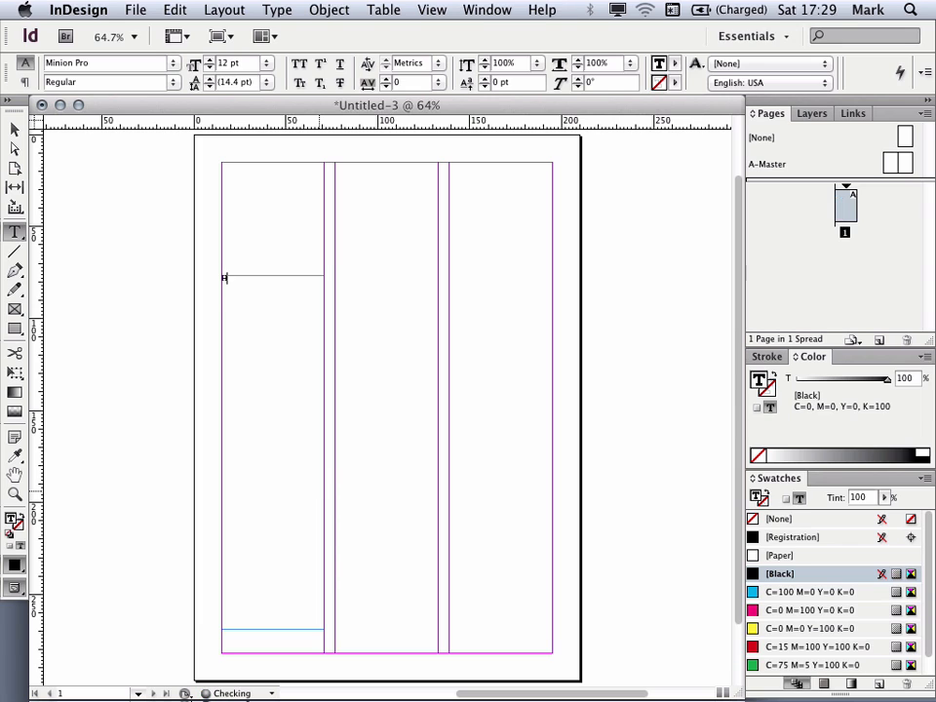
{"action": "type", "text": "b"}
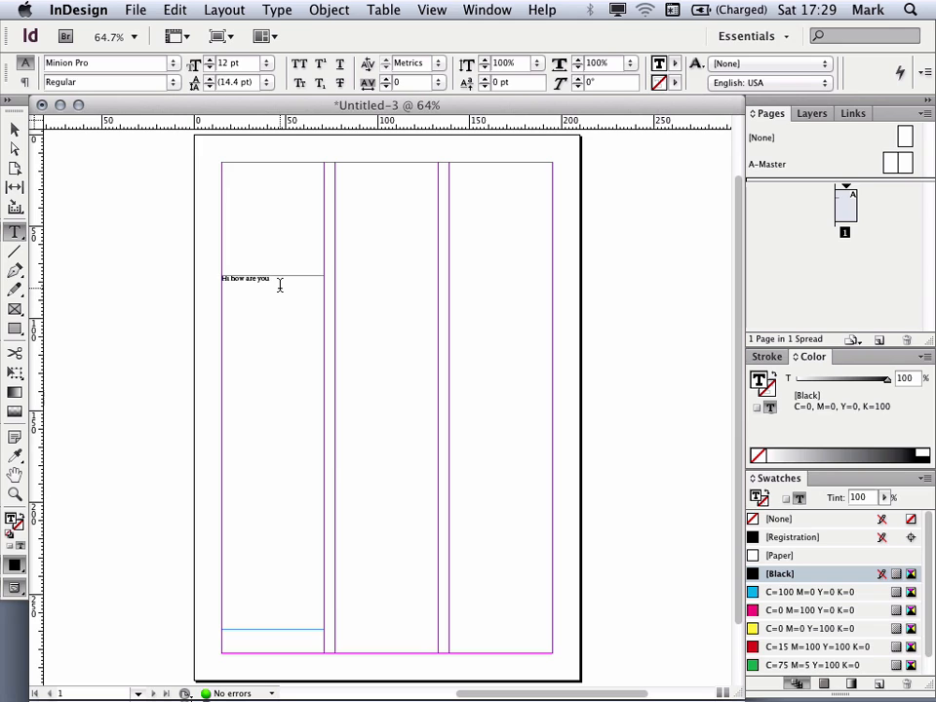
{"action": "left_click_drag", "start_coordinate": [273, 277], "coordinate": [188, 276]}
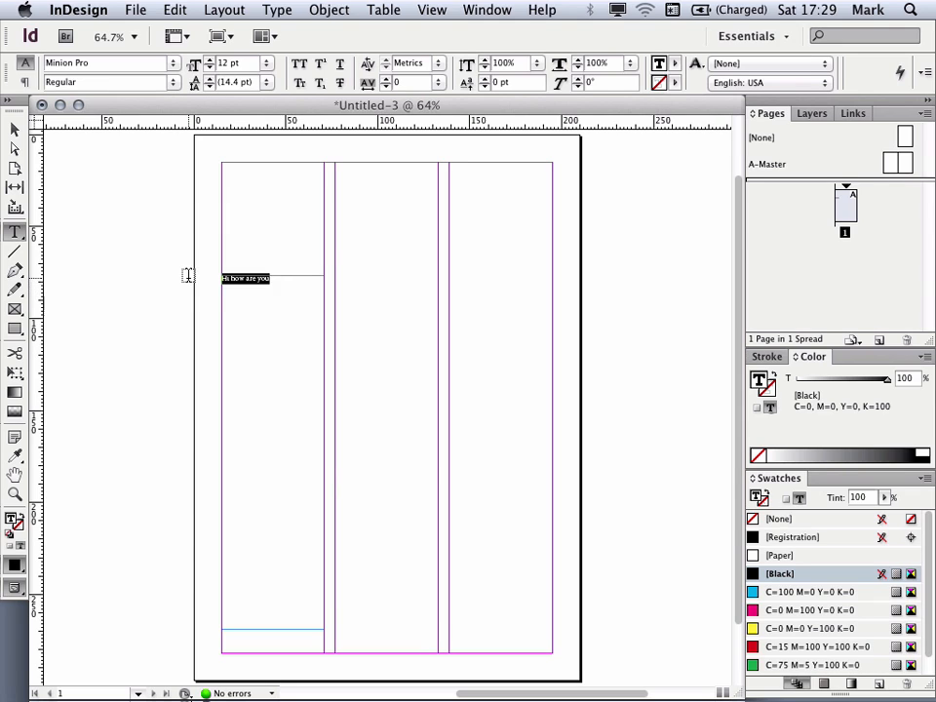
{"action": "key", "text": "BackSpace"}
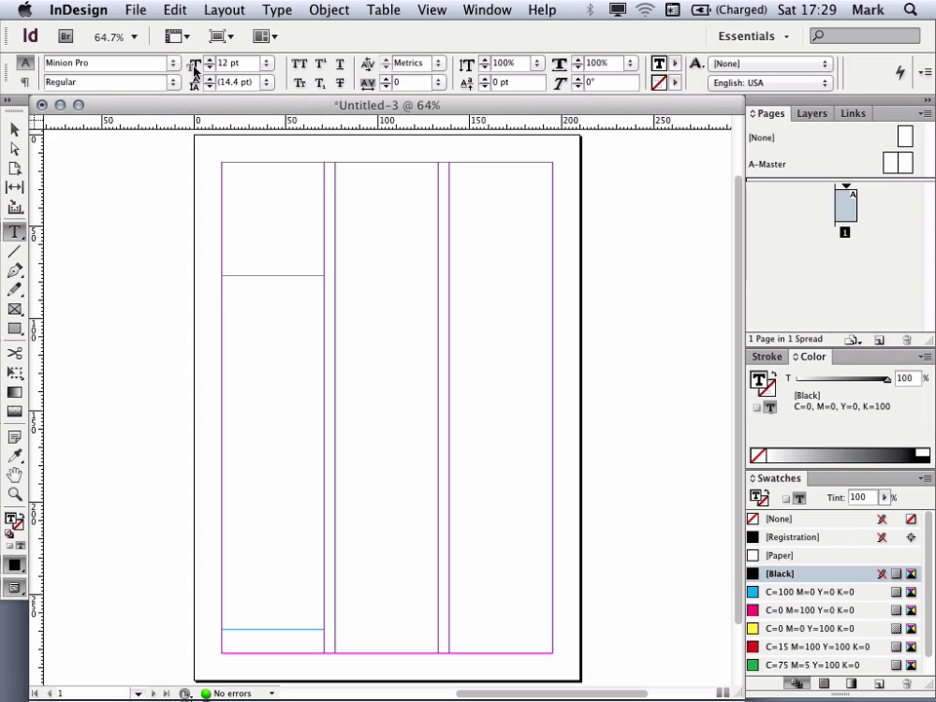
Step: Place the file Text.rtf from the inDes1 folder into the text frame
{"action": "left_click", "coordinate": [135, 10]}
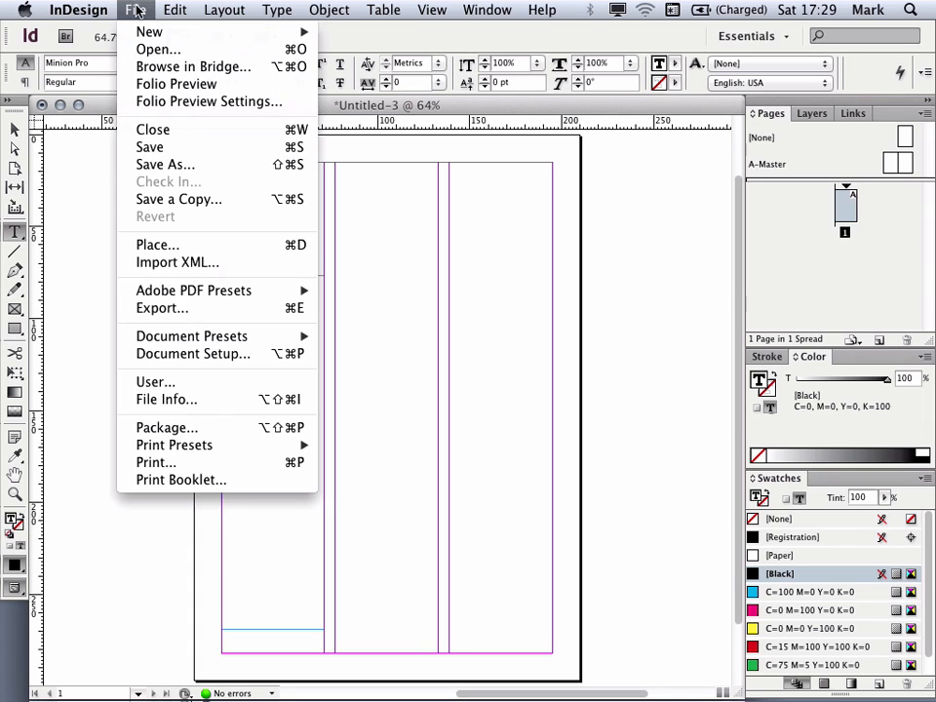
{"action": "left_click", "coordinate": [198, 244]}
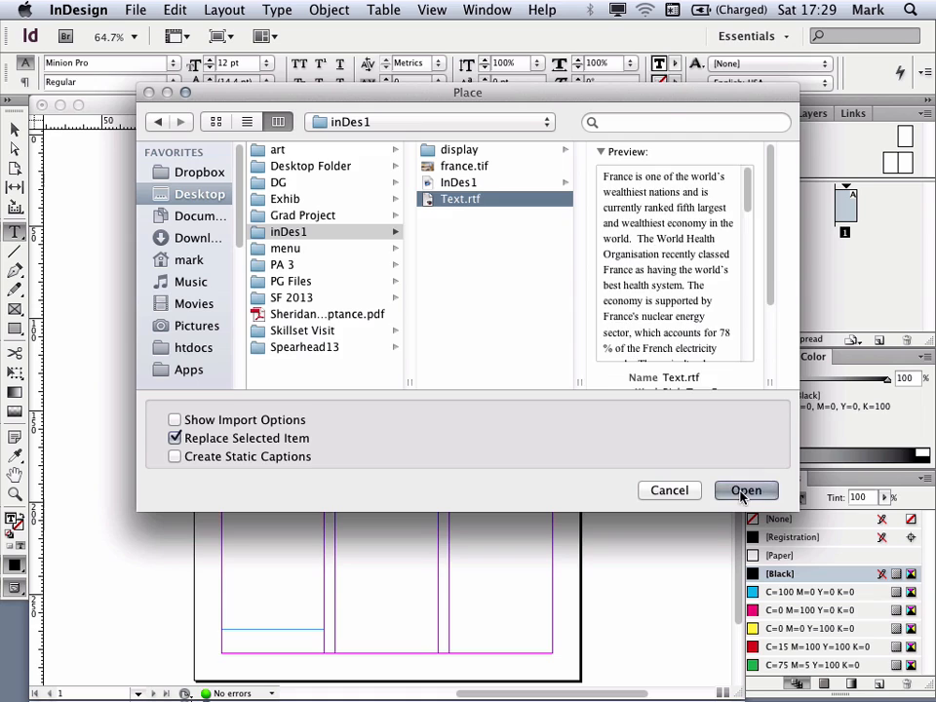
{"action": "left_click", "coordinate": [746, 490]}
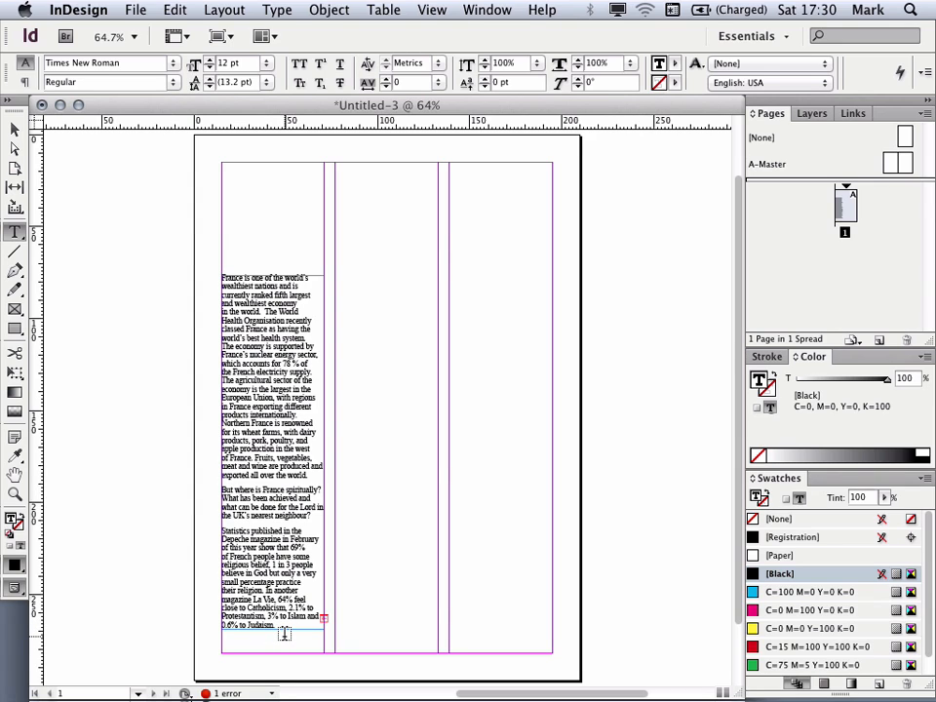
Step: Zoom in and pan to examine the bottom of the placed text frame
{"action": "left_click", "coordinate": [15, 129]}
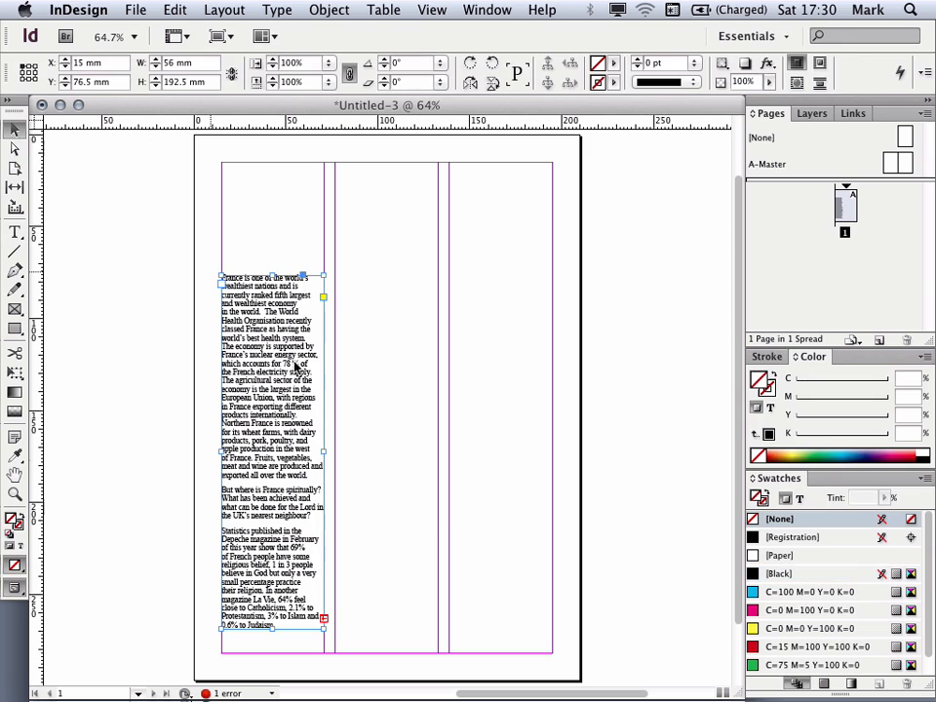
{"action": "key", "text": "super+equal"}
{"action": "key", "text": "super+equal"}
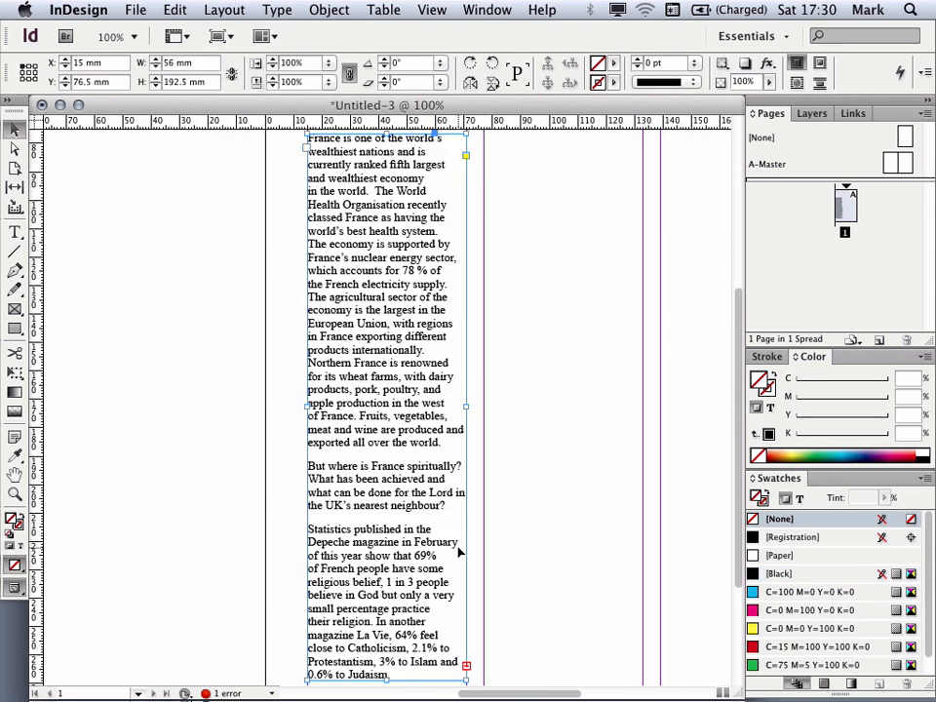
{"action": "key", "text": "super+equal"}
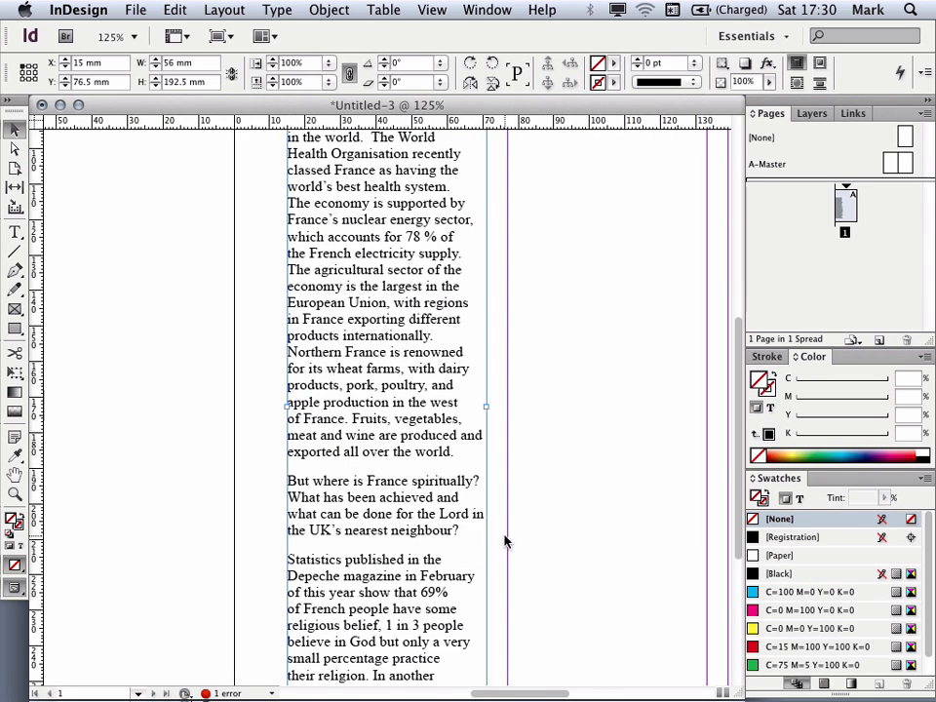
{"action": "left_click_drag", "start_coordinate": [509, 545], "coordinate": [465, 403]}
{"action": "left_click_drag", "start_coordinate": [497, 441], "coordinate": [477, 398]}
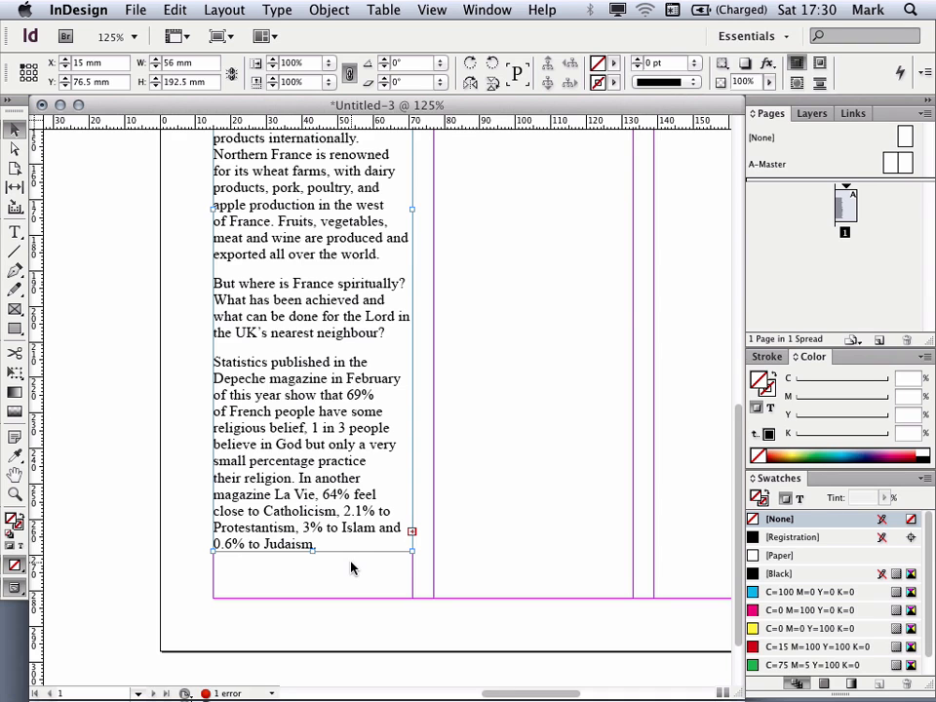
Step: Draw a text frame in the second column beside the first text frame
{"action": "key", "text": "space"}
{"action": "left_click_drag", "start_coordinate": [509, 388], "coordinate": [422, 612]}
{"action": "left_click_drag", "start_coordinate": [426, 368], "coordinate": [400, 520]}
{"action": "left_click", "coordinate": [15, 231]}
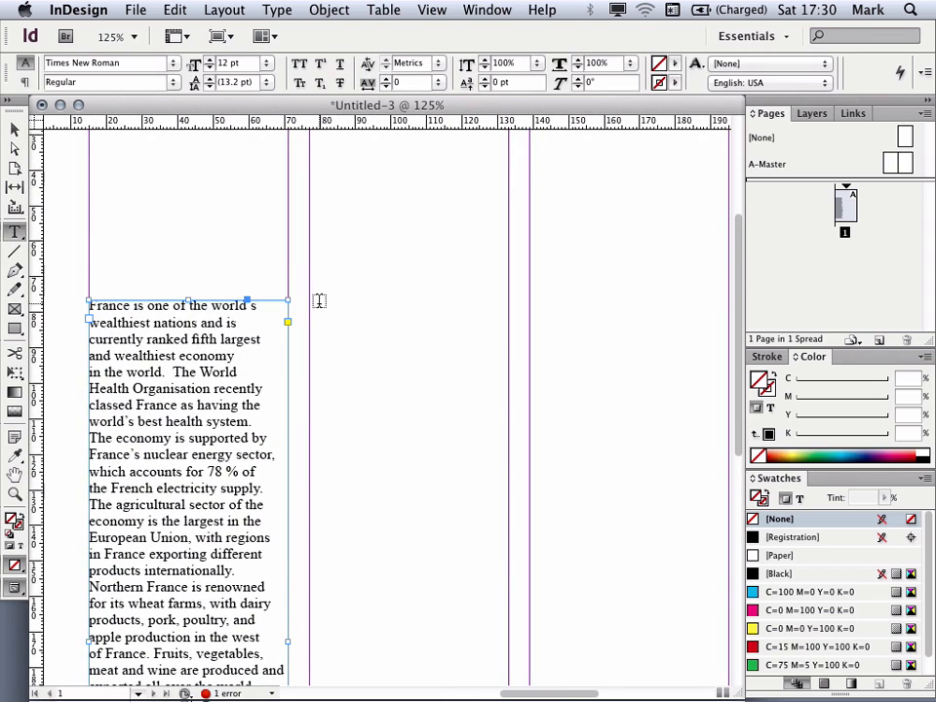
{"action": "left_click_drag", "start_coordinate": [310, 300], "coordinate": [508, 672]}
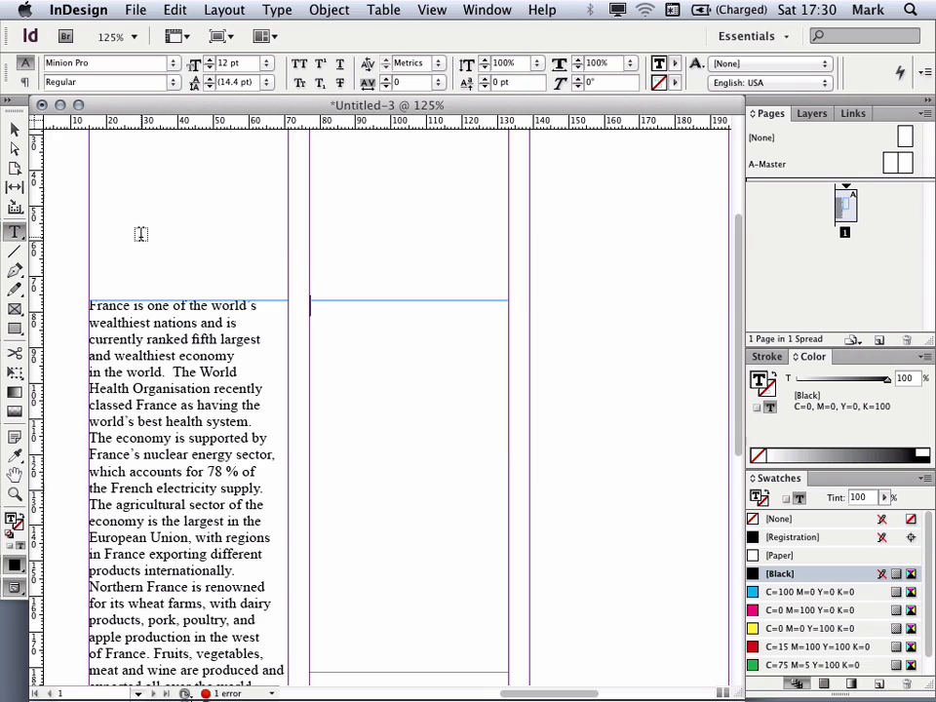
Step: Thread the overflow text from the first frame into the second-column frame and extend that frame down to the bottom margin
{"action": "left_click", "coordinate": [14, 128]}
{"action": "scroll", "coordinate": [279, 436], "scroll_direction": "down", "scroll_amount": 10}
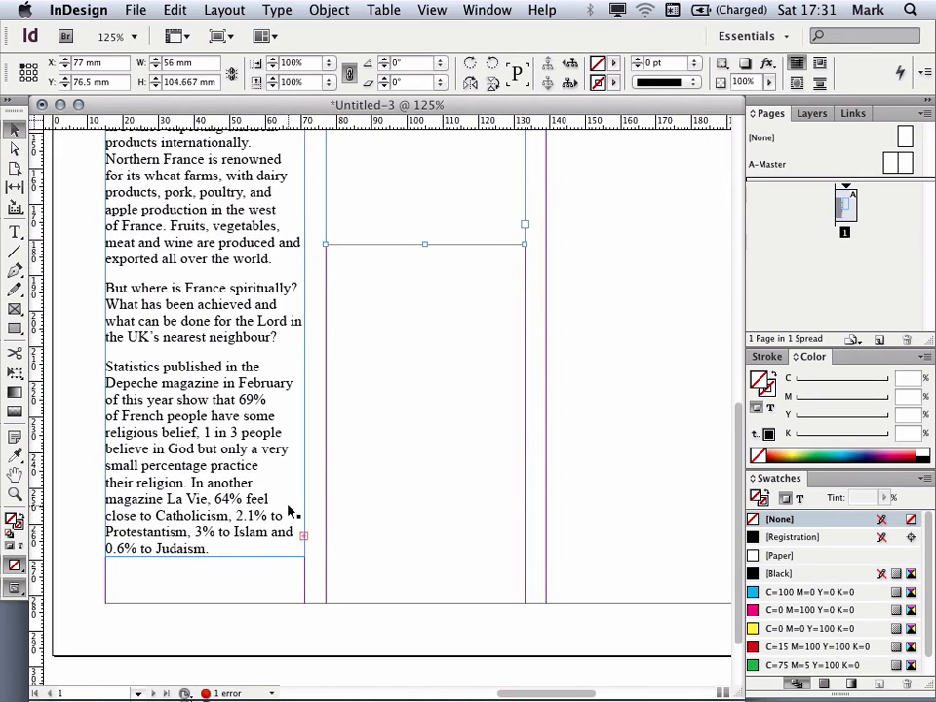
{"action": "left_click", "coordinate": [304, 539]}
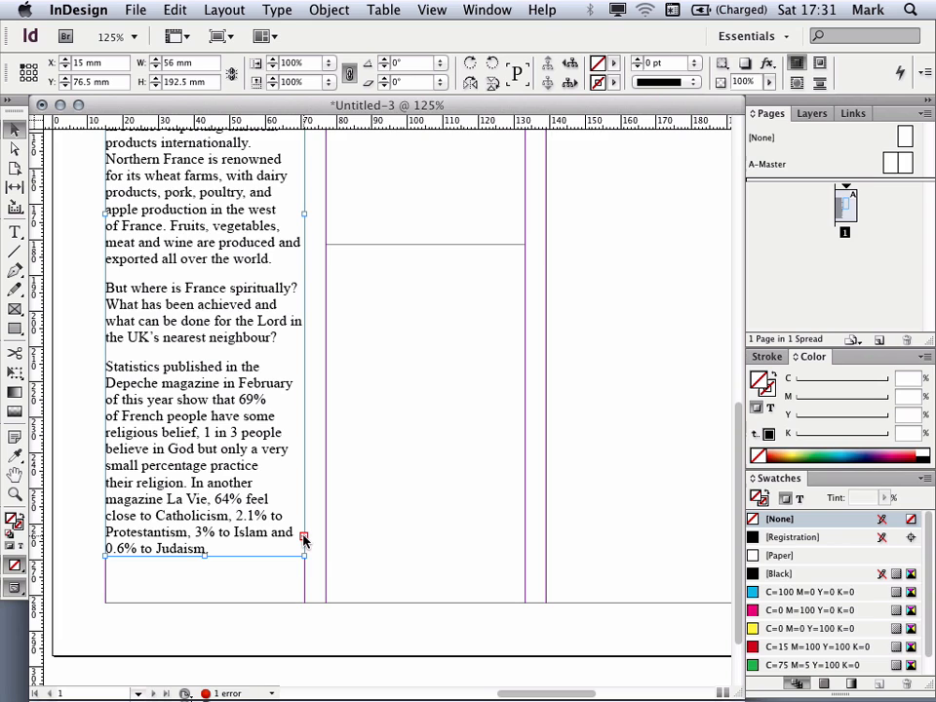
{"action": "left_click", "coordinate": [304, 538]}
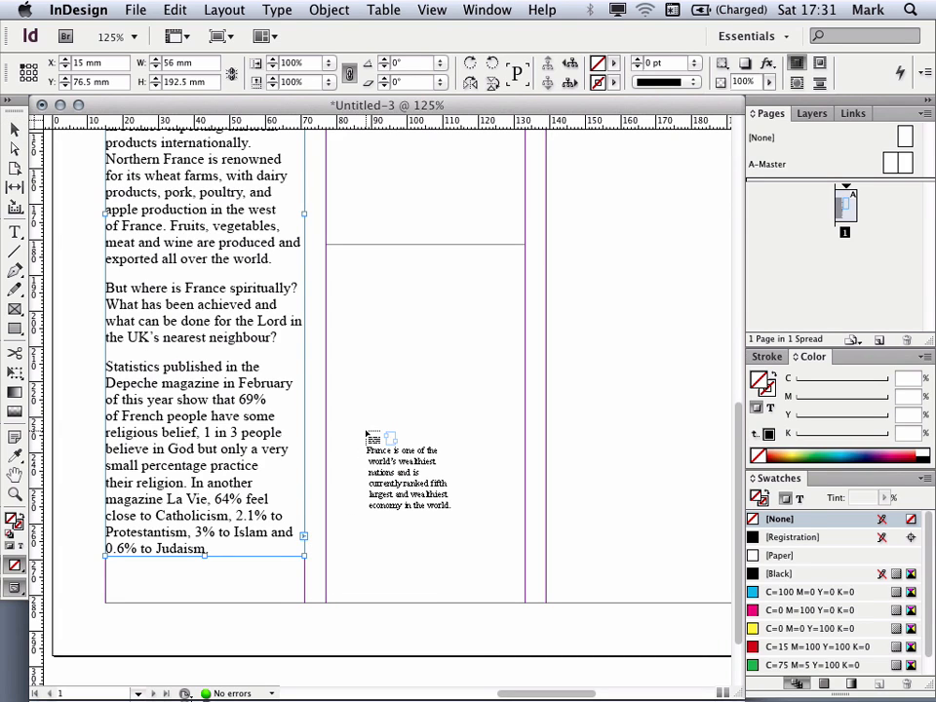
{"action": "left_click", "coordinate": [374, 189]}
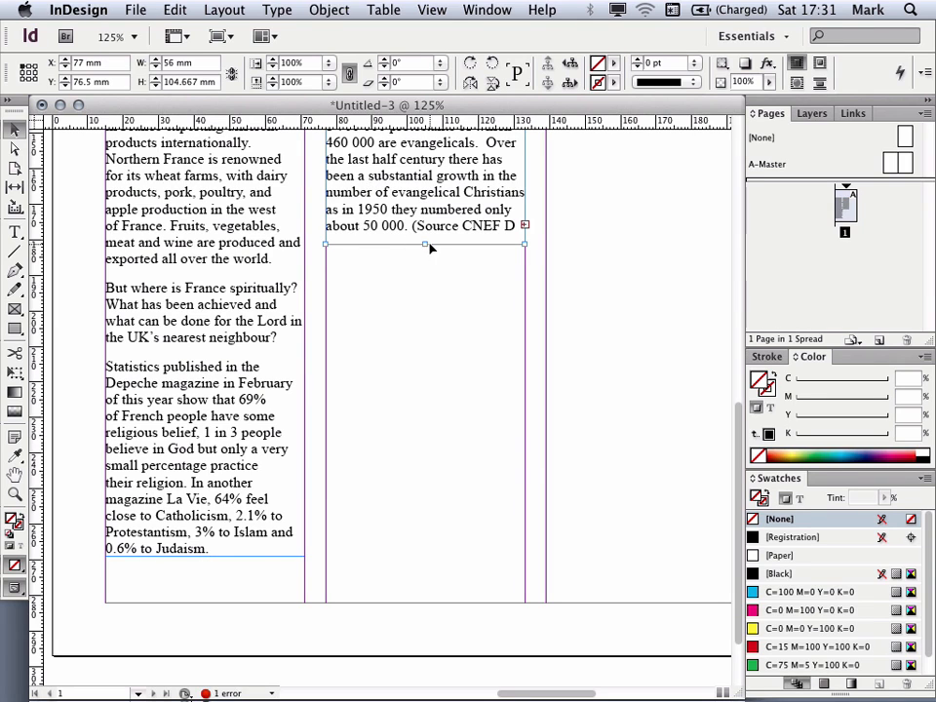
{"action": "left_click_drag", "start_coordinate": [426, 243], "coordinate": [400, 556]}
Step: Draw a text frame in the third column and flow the overflow text from the second frame into it
{"action": "left_click", "coordinate": [408, 597]}
{"action": "left_click_drag", "start_coordinate": [414, 354], "coordinate": [132, 583]}
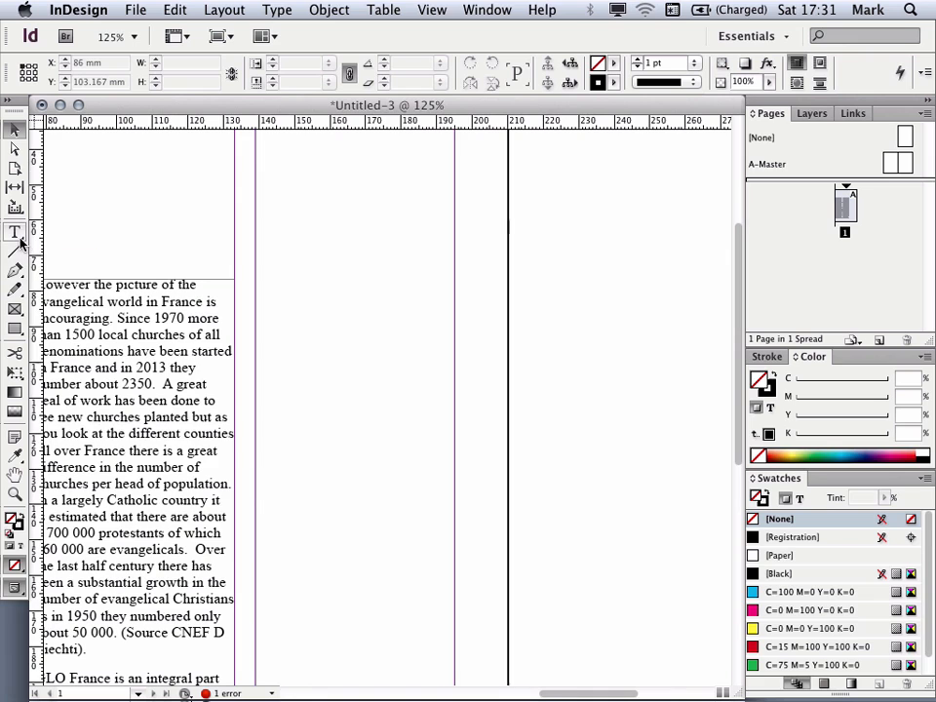
{"action": "key", "text": "super+minus"}
{"action": "key", "text": "super+minus"}
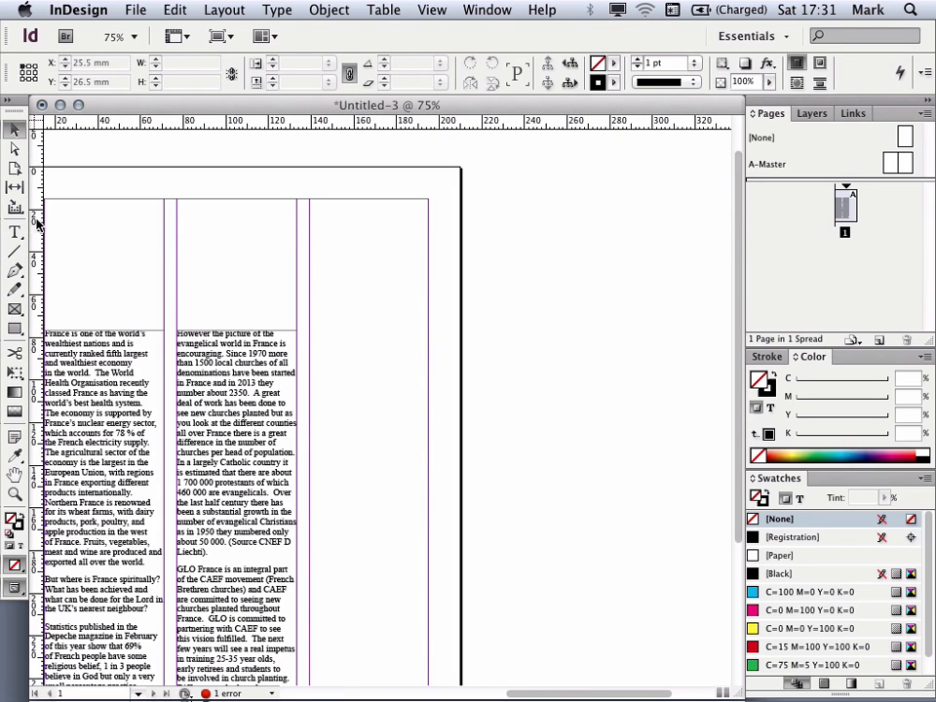
{"action": "left_click", "coordinate": [15, 231]}
{"action": "left_click_drag", "start_coordinate": [311, 329], "coordinate": [422, 543]}
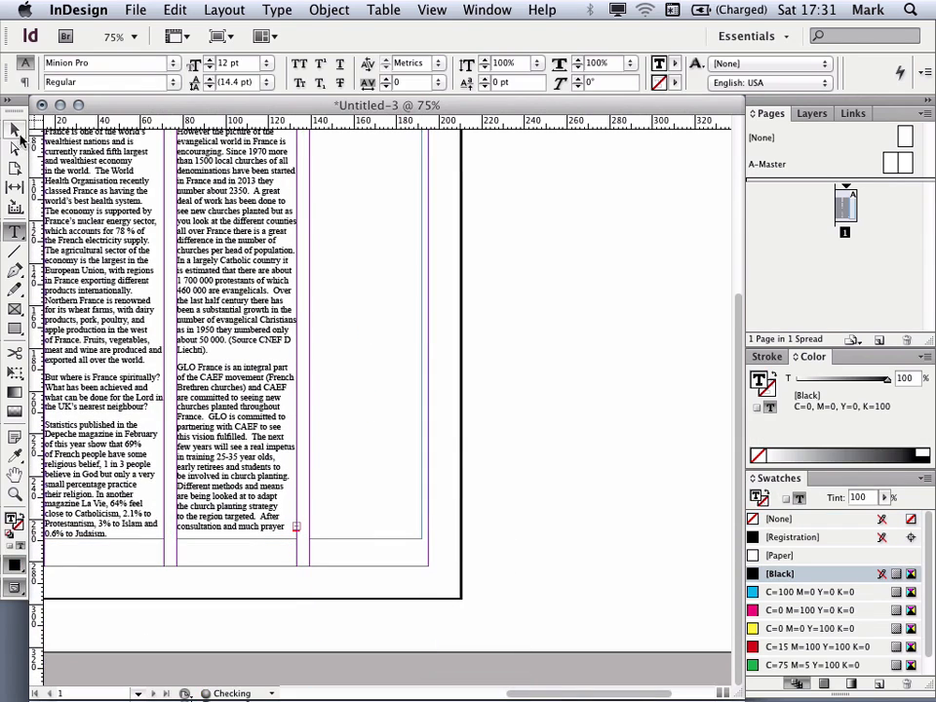
{"action": "key", "text": "Escape"}
{"action": "left_click", "coordinate": [297, 528]}
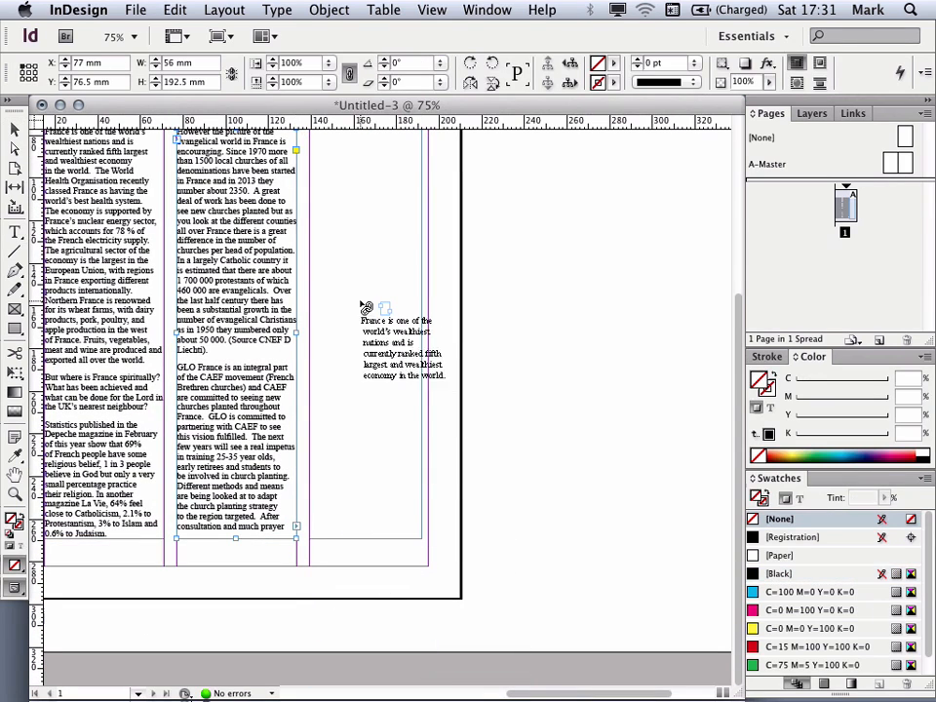
{"action": "left_click", "coordinate": [359, 292]}
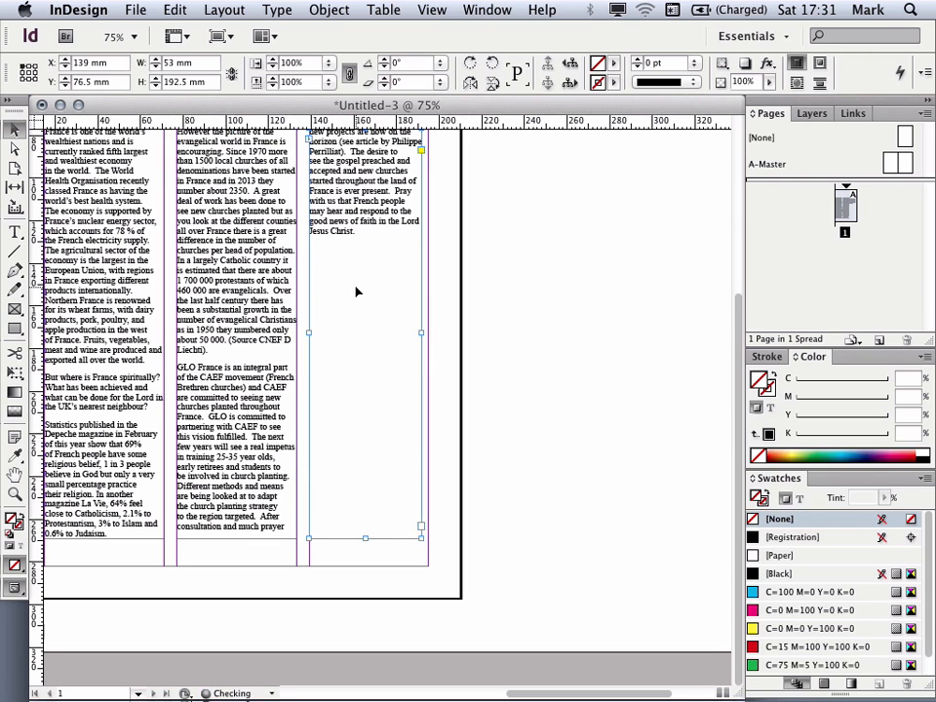
Step: Lower the top edges of all three text frames to about 148.5 mm, leaving the upper page empty
{"action": "left_click", "coordinate": [517, 374]}
{"action": "left_click_drag", "start_coordinate": [444, 287], "coordinate": [581, 390]}
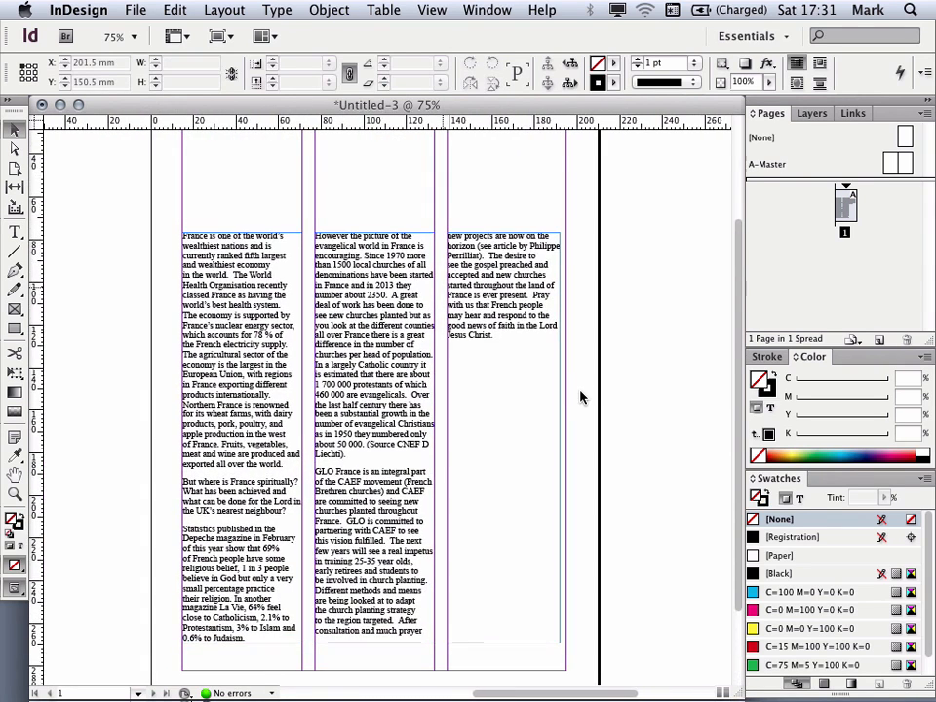
{"action": "key", "text": "super+minus"}
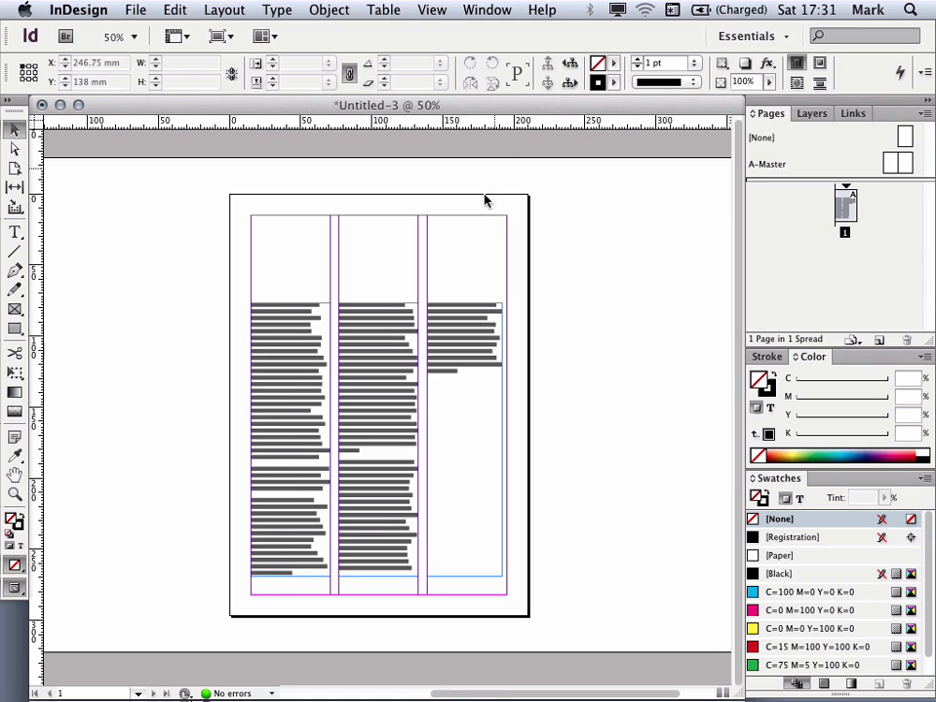
{"action": "left_click", "coordinate": [291, 302]}
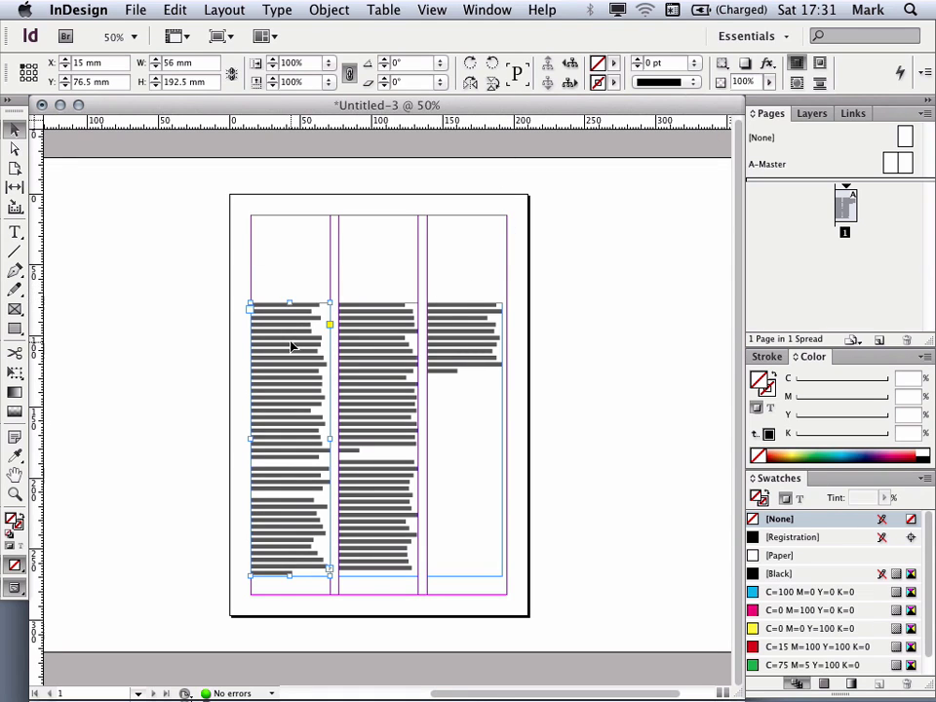
{"action": "left_click_drag", "start_coordinate": [288, 303], "coordinate": [289, 405]}
{"action": "left_click", "coordinate": [381, 308]}
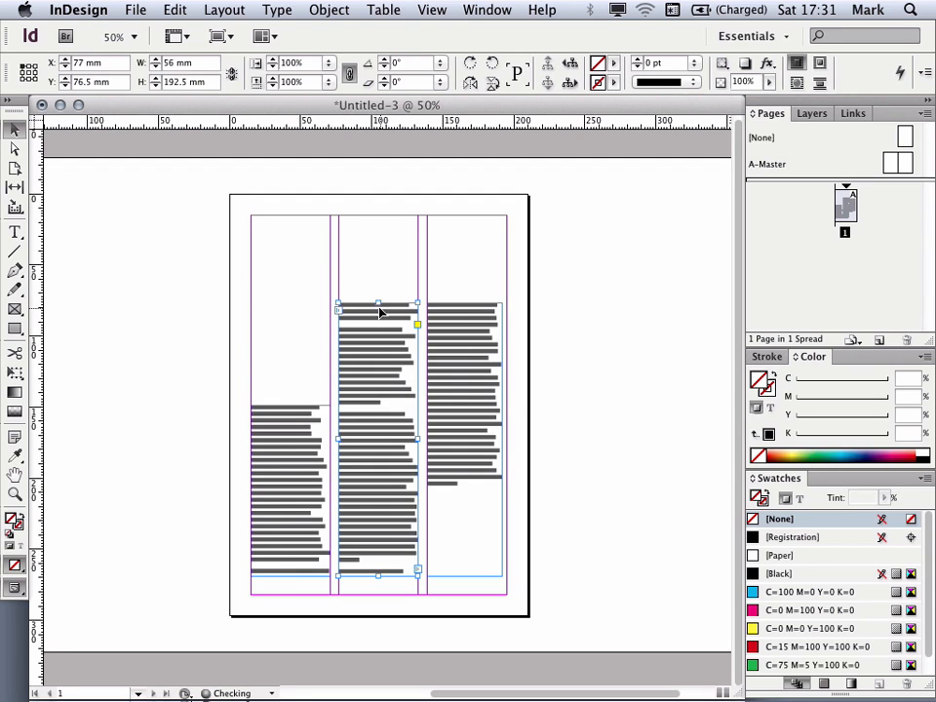
{"action": "left_click_drag", "start_coordinate": [380, 308], "coordinate": [378, 404]}
{"action": "left_click", "coordinate": [479, 318]}
{"action": "left_click_drag", "start_coordinate": [464, 305], "coordinate": [472, 405]}
{"action": "left_click", "coordinate": [449, 350]}
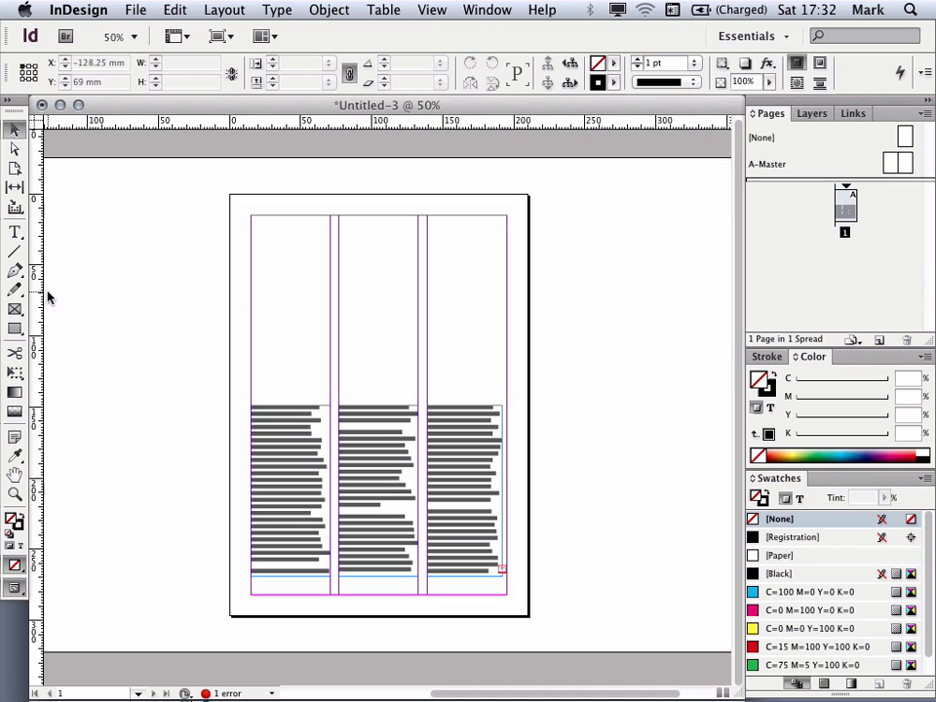
Step: Draw a rectangle frame across the top of the page, 210 mm wide and about 140 mm high
{"action": "left_click", "coordinate": [13, 329]}
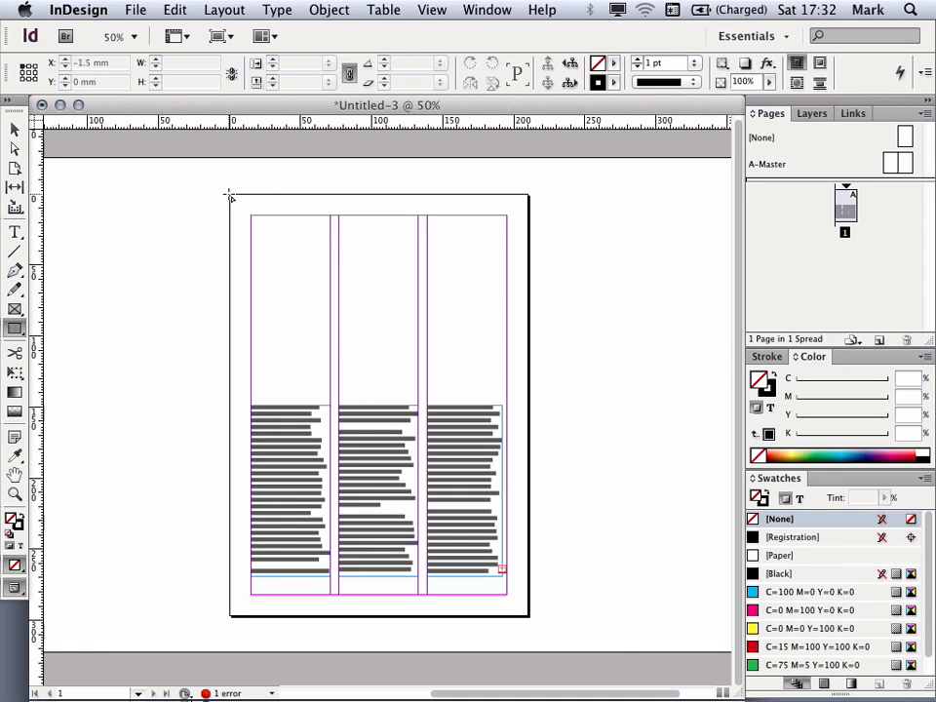
{"action": "left_click", "coordinate": [16, 331]}
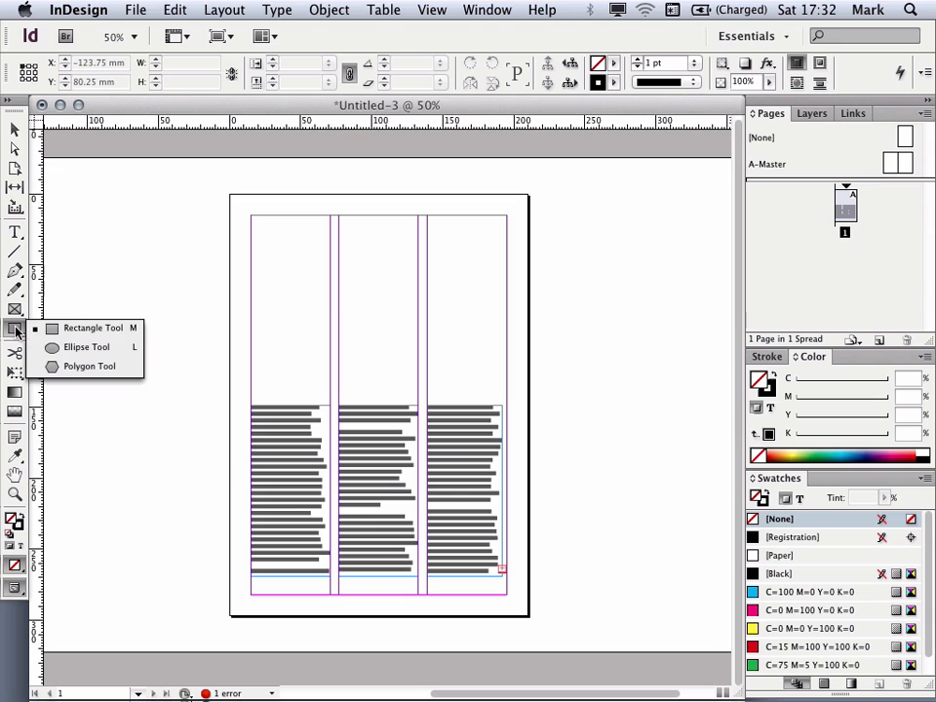
{"action": "left_click", "coordinate": [81, 331]}
{"action": "left_click_drag", "start_coordinate": [229, 194], "coordinate": [529, 394]}
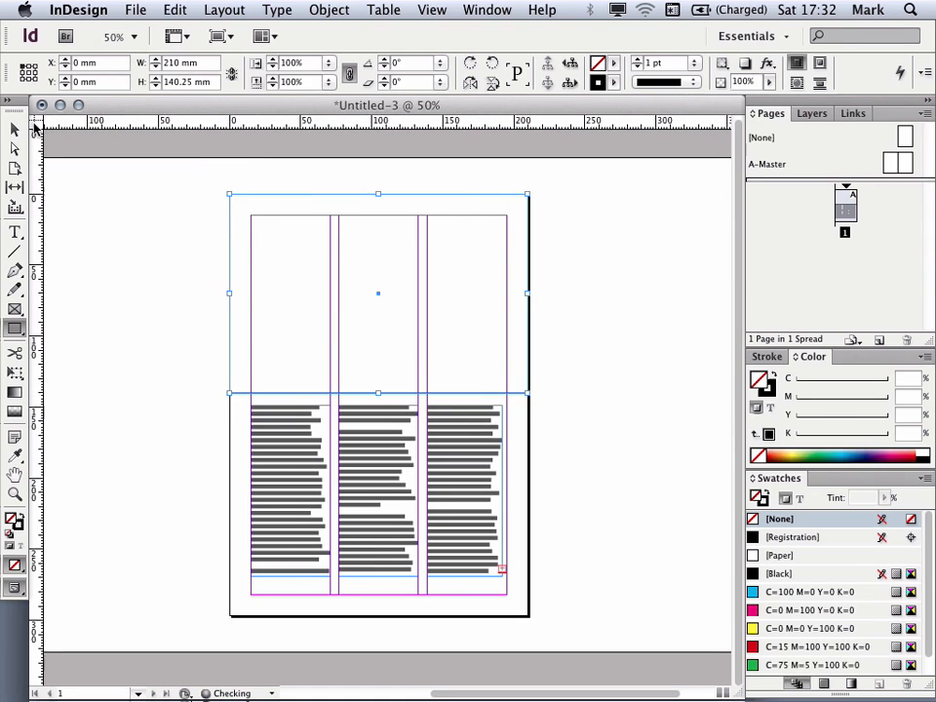
Step: Place the image france.tif from the inDes1 folder into the selected rectangle frame
{"action": "left_click", "coordinate": [15, 129]}
{"action": "key", "text": "super+1"}
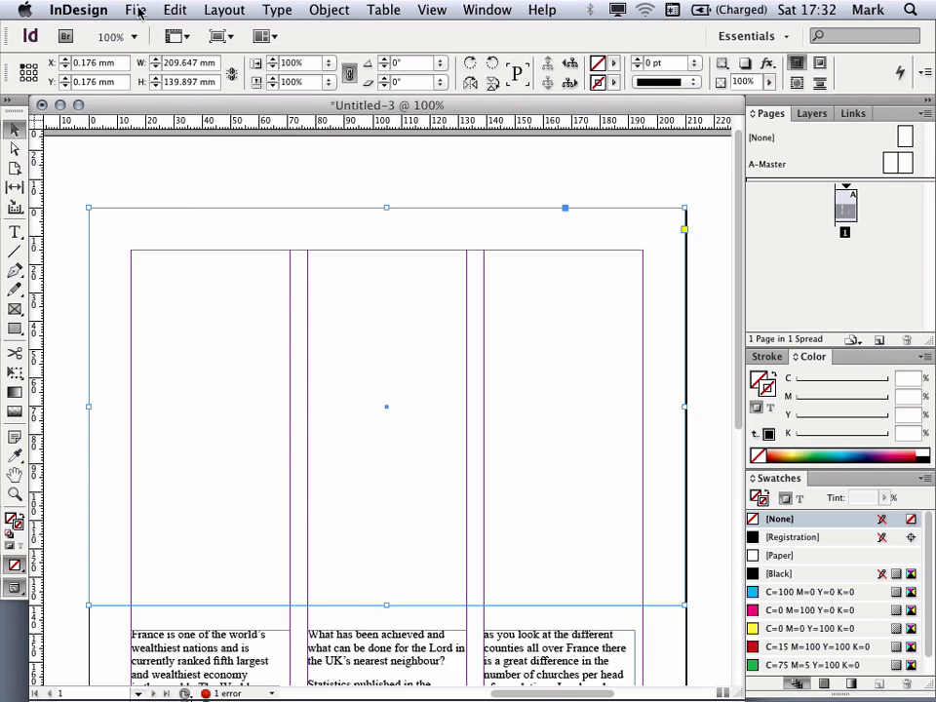
{"action": "left_click", "coordinate": [136, 10]}
{"action": "left_click", "coordinate": [157, 245]}
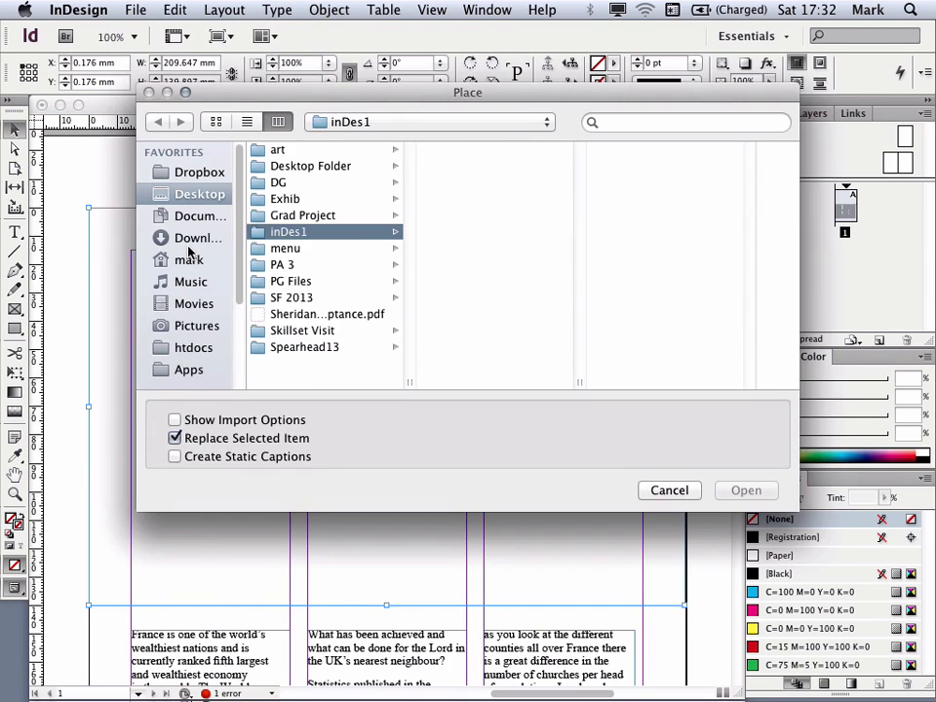
{"action": "left_click", "coordinate": [466, 167]}
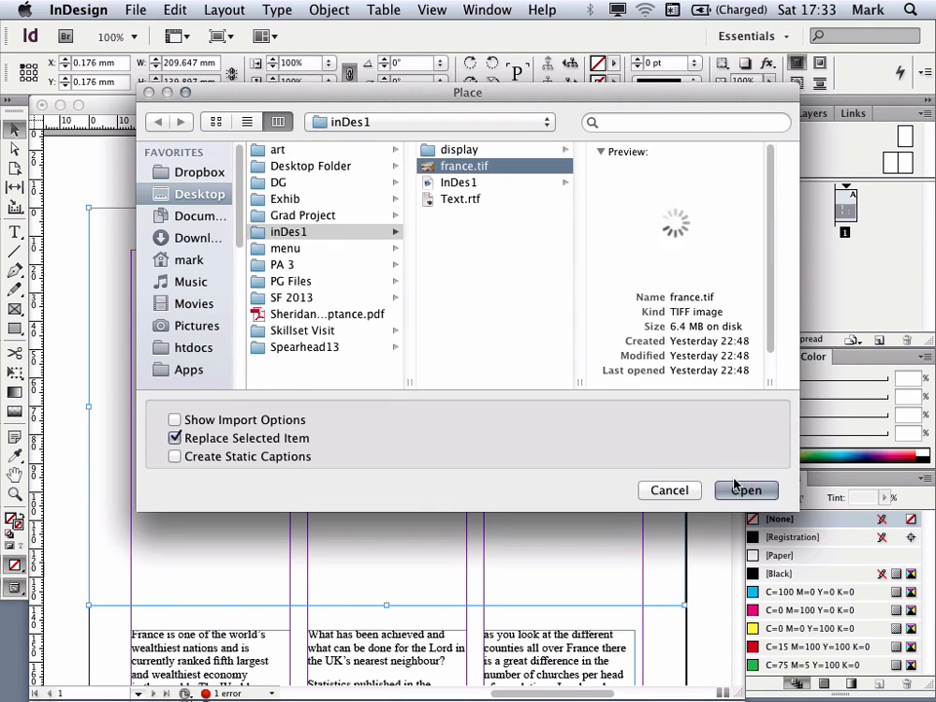
{"action": "left_click", "coordinate": [744, 490]}
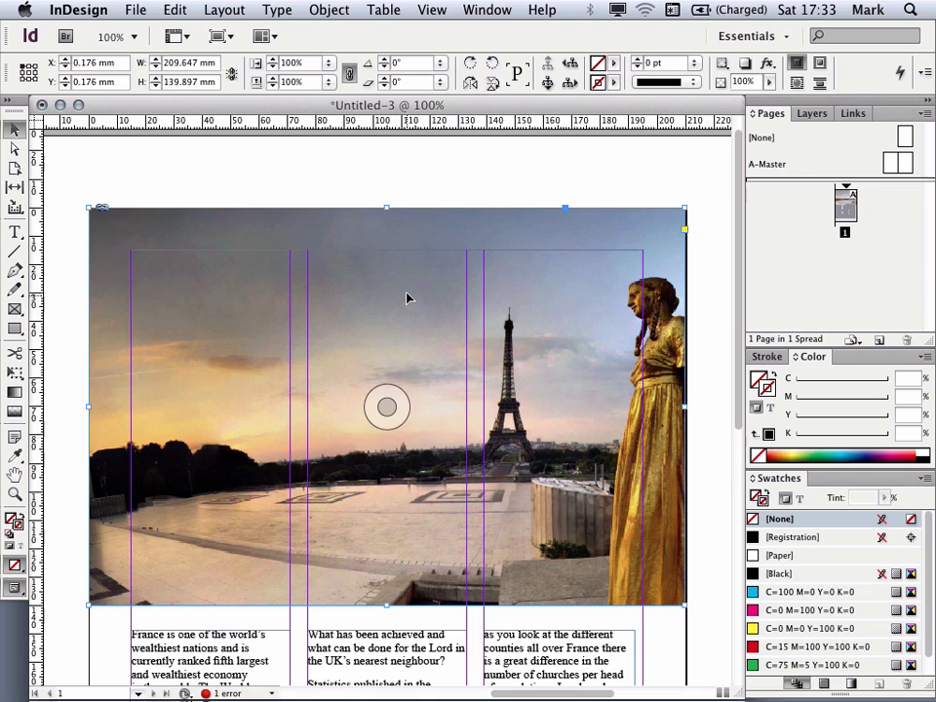
Step: Fit the photo's content proportionally inside its frame
{"action": "left_click", "coordinate": [16, 148]}
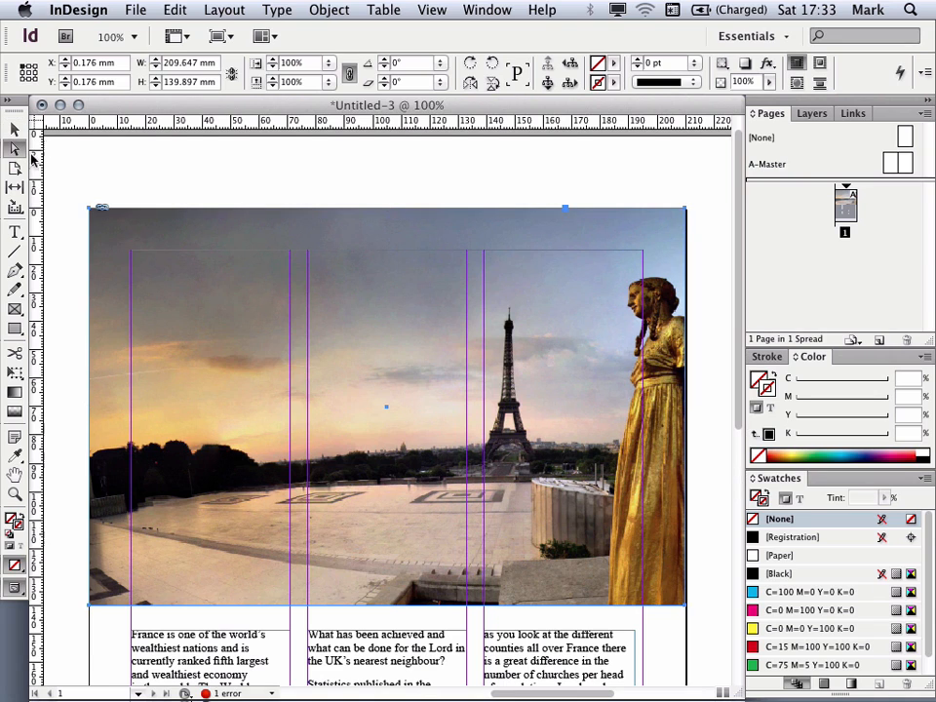
{"action": "left_click", "coordinate": [240, 377]}
{"action": "key", "text": "super+minus"}
{"action": "key", "text": "super+minus"}
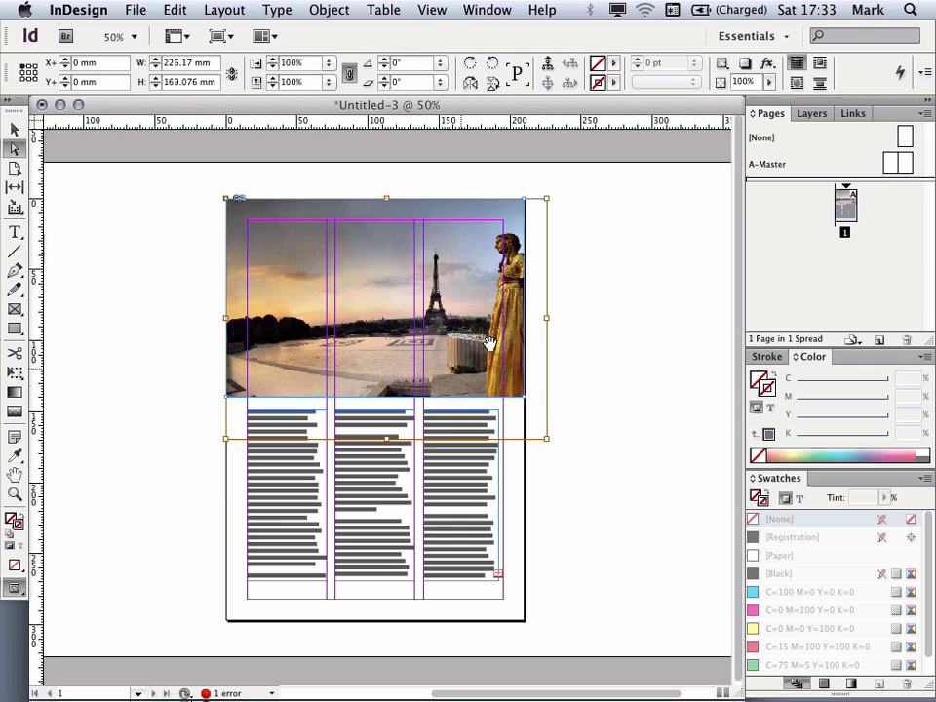
{"action": "left_click", "coordinate": [322, 9]}
{"action": "mouse_move", "coordinate": [346, 303]}
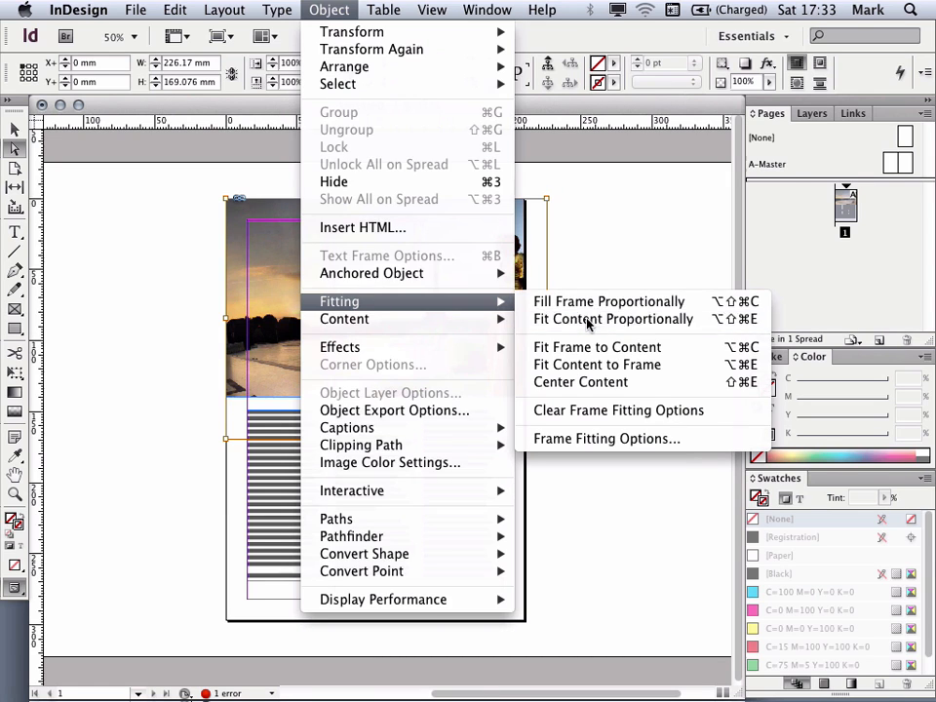
{"action": "left_click", "coordinate": [588, 320]}
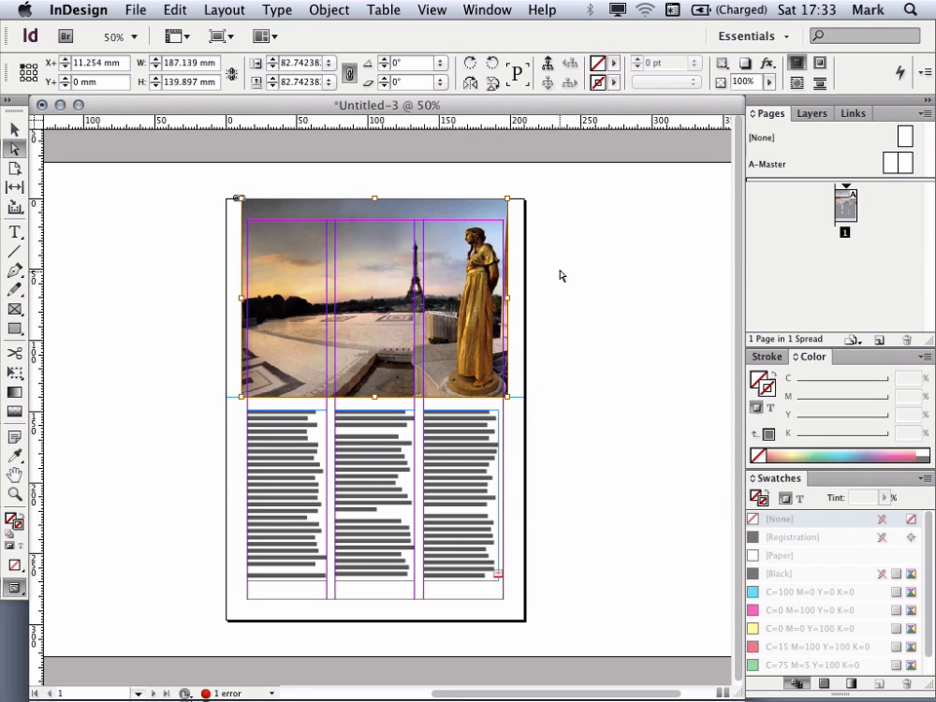
Step: Make the photo fill its frame proportionally
{"action": "left_click", "coordinate": [325, 10]}
{"action": "mouse_move", "coordinate": [364, 324]}
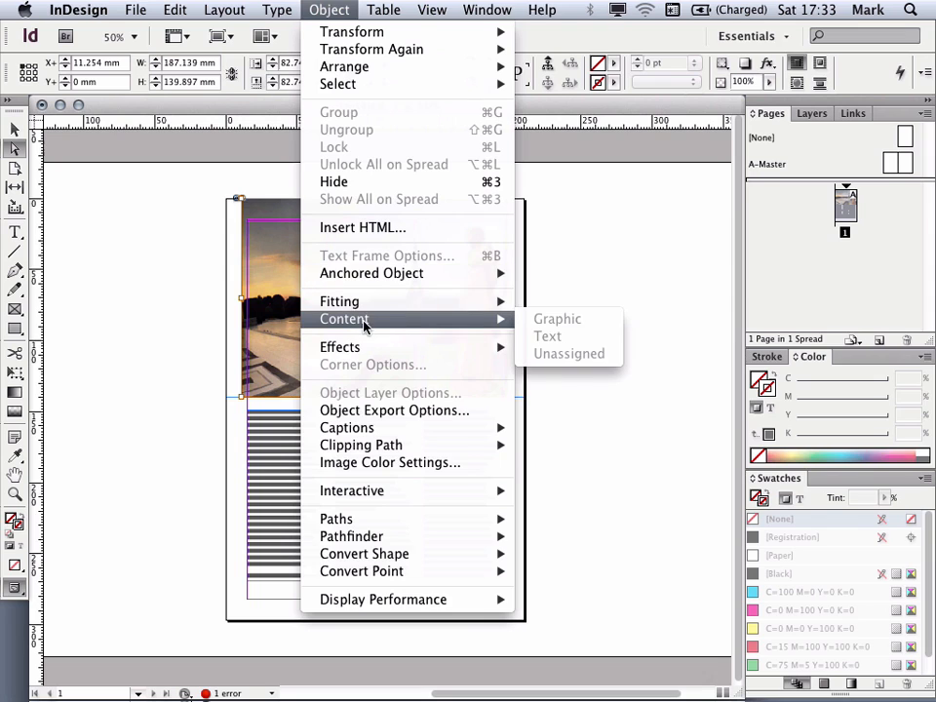
{"action": "mouse_move", "coordinate": [388, 304]}
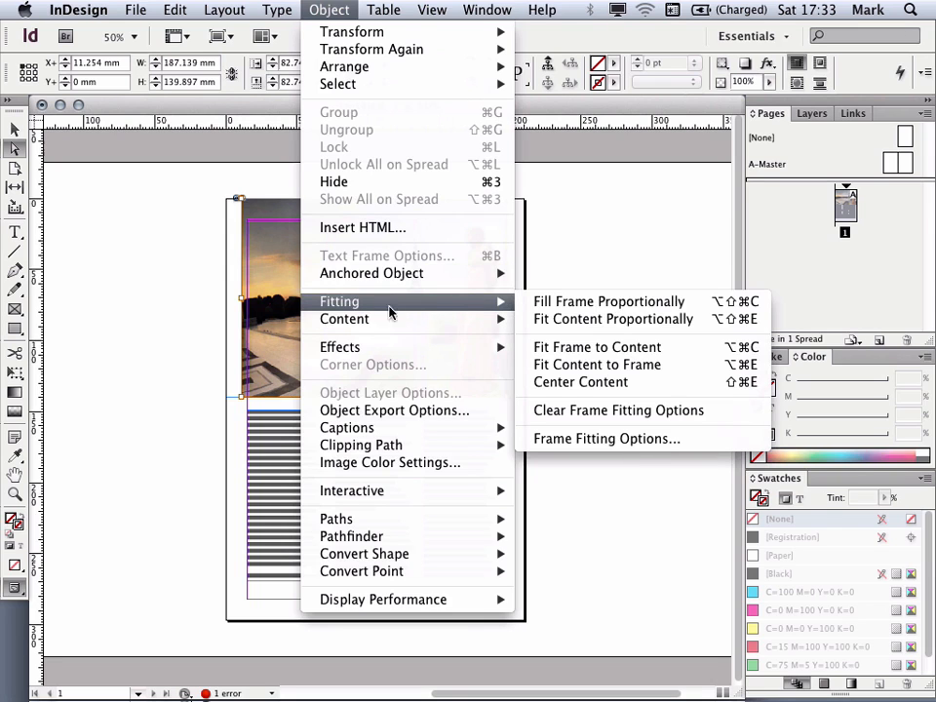
{"action": "left_click", "coordinate": [572, 303]}
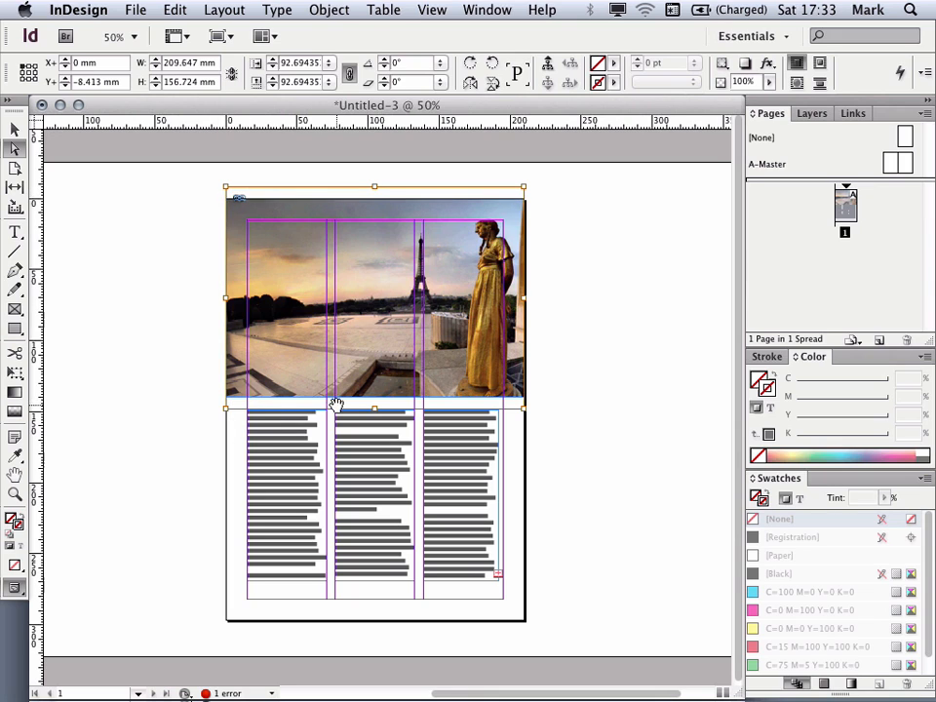
Step: Select the opening lines of text in the first column
{"action": "left_click", "coordinate": [110, 258]}
{"action": "left_click", "coordinate": [15, 131]}
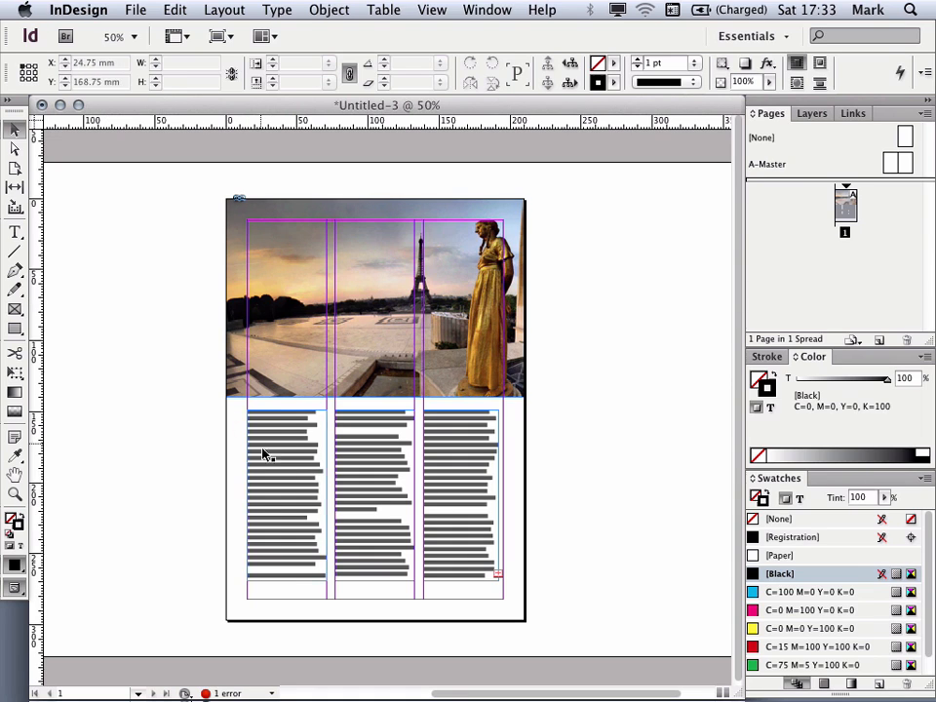
{"action": "left_click", "coordinate": [285, 474]}
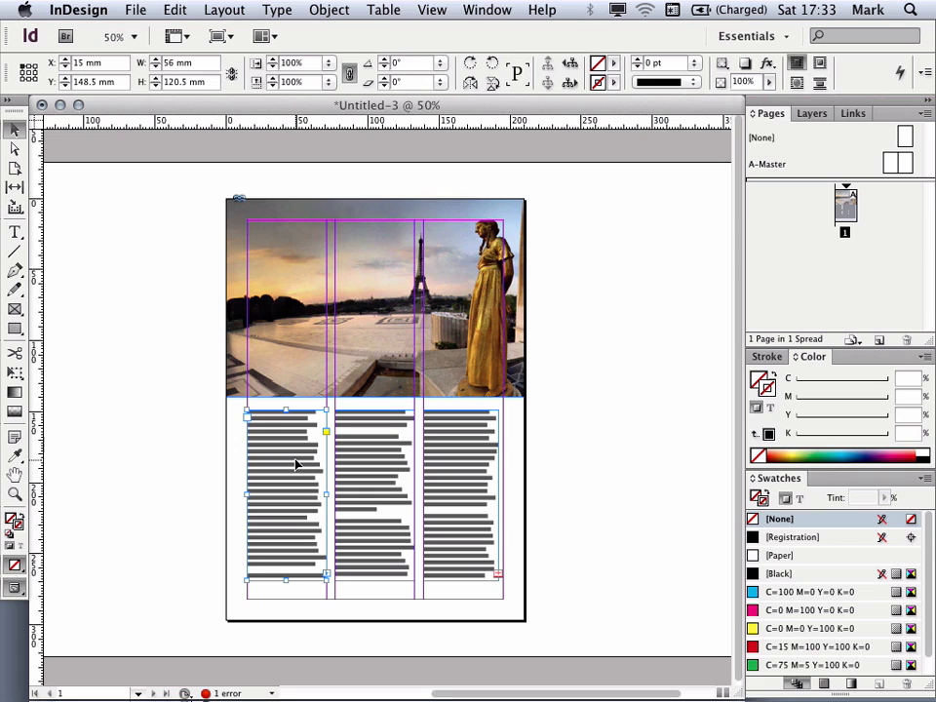
{"action": "key", "text": "super+equal"}
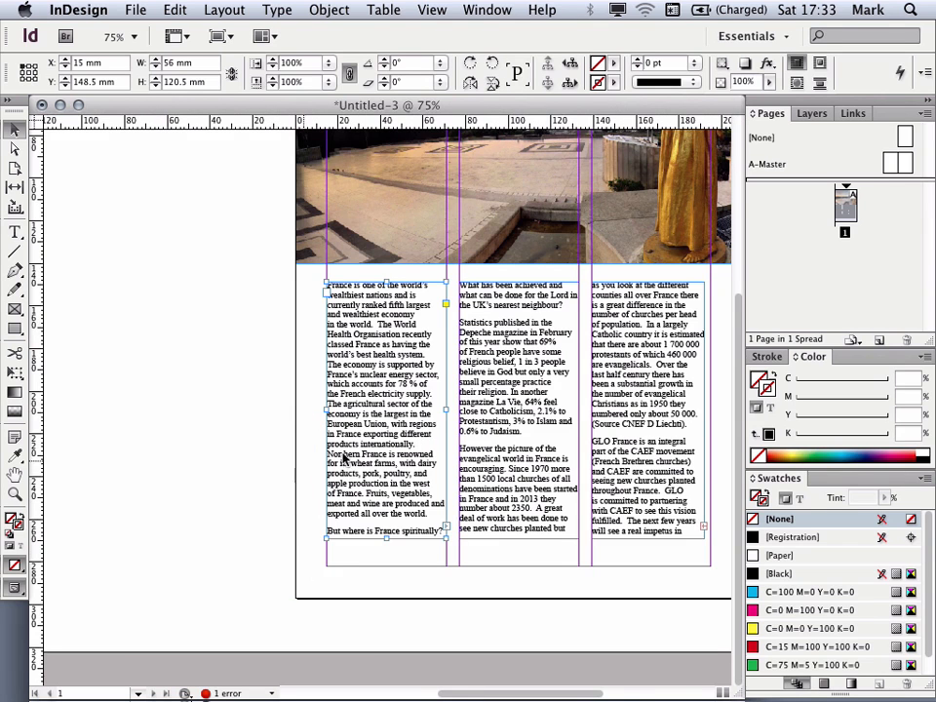
{"action": "scroll", "coordinate": [386, 385], "scroll_direction": "right", "scroll_amount": 4}
{"action": "double_click", "coordinate": [224, 414]}
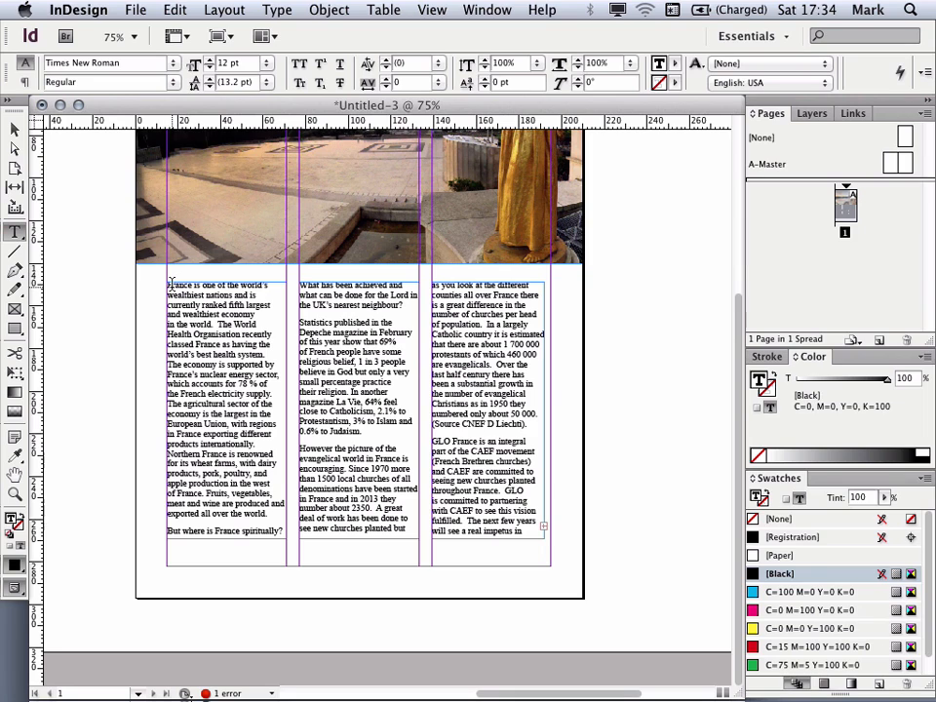
{"action": "left_click_drag", "start_coordinate": [168, 282], "coordinate": [224, 324]}
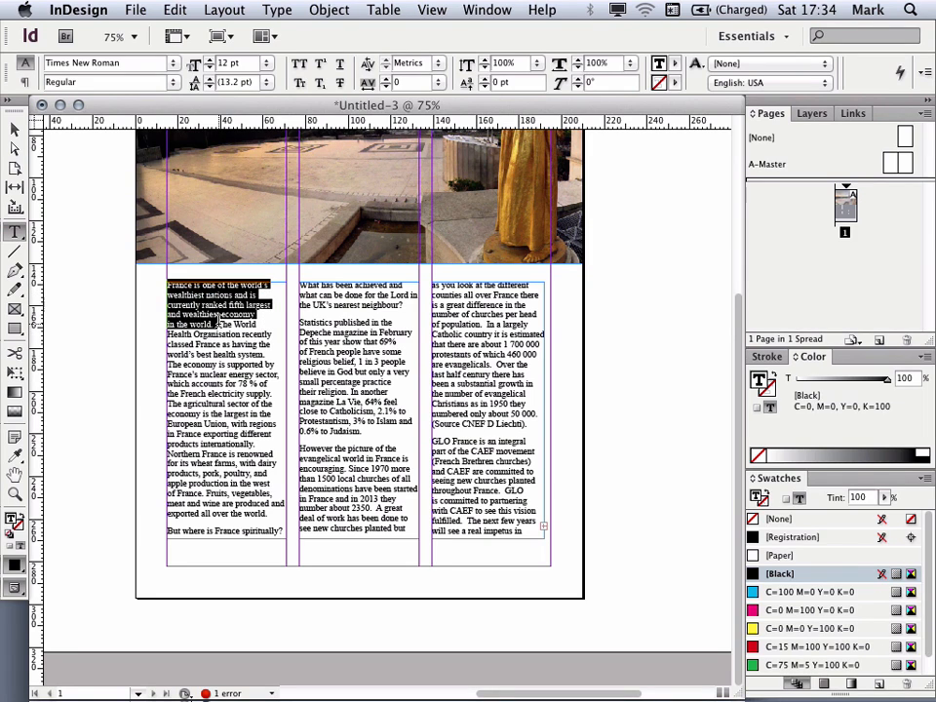
Step: Colour the selected text by mixing a CMYK colour C=38 M=94 Y=28 K=1 and adding it as a new swatch
{"action": "left_click", "coordinate": [774, 595]}
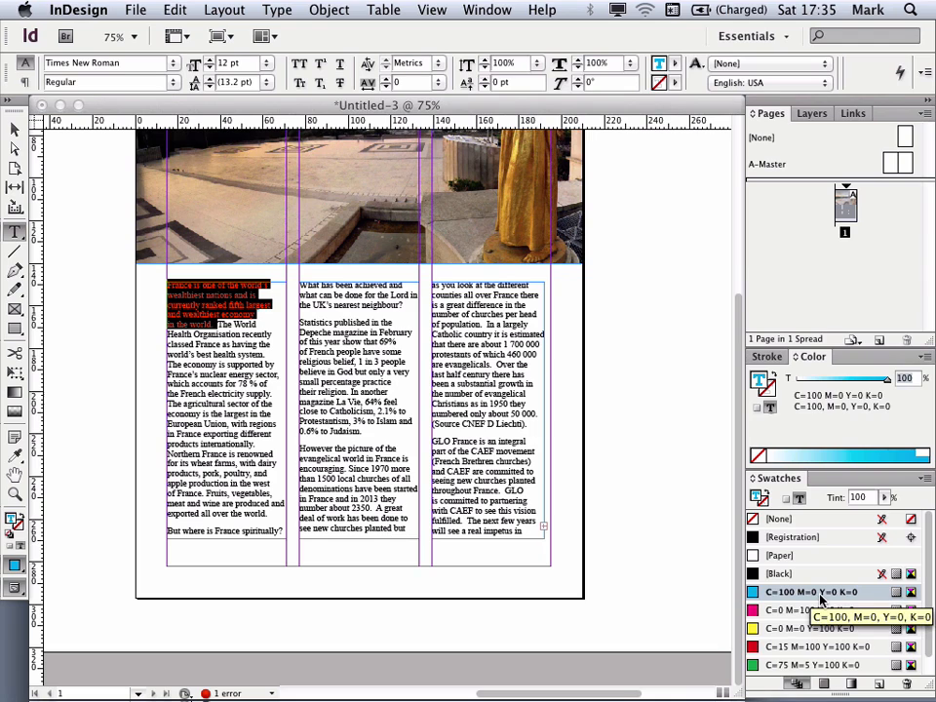
{"action": "left_click", "coordinate": [924, 357]}
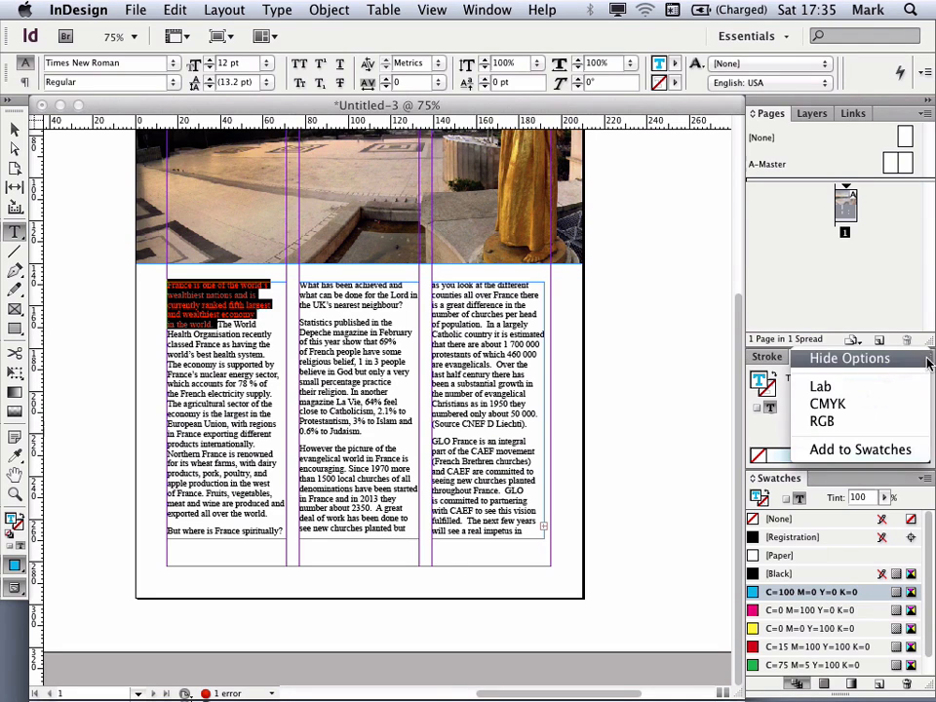
{"action": "left_click", "coordinate": [857, 405]}
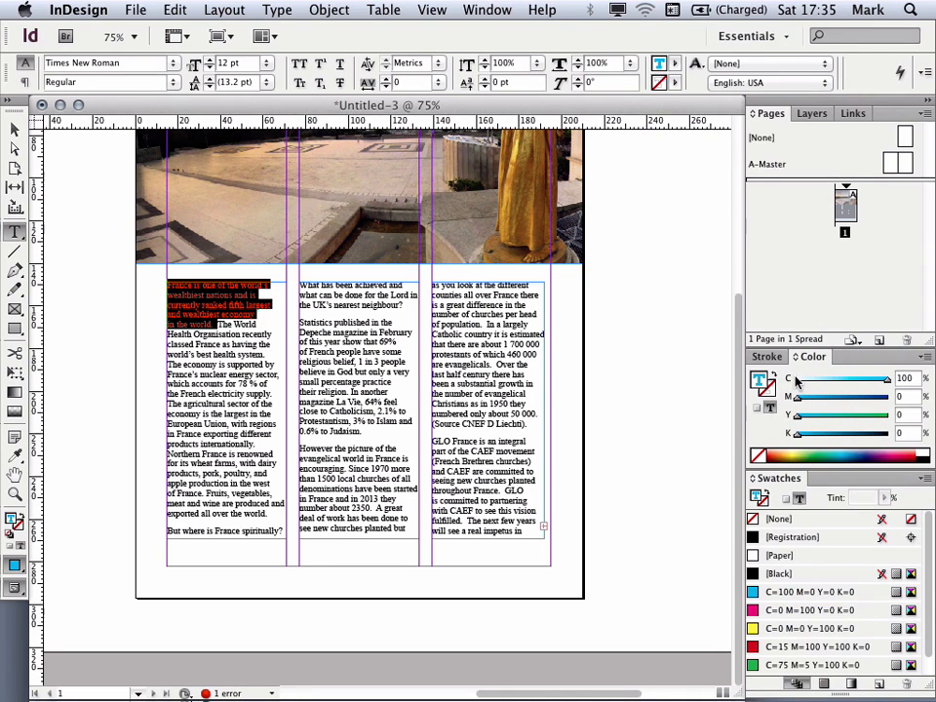
{"action": "left_click_drag", "start_coordinate": [799, 397], "coordinate": [822, 418]}
{"action": "left_click", "coordinate": [800, 433]}
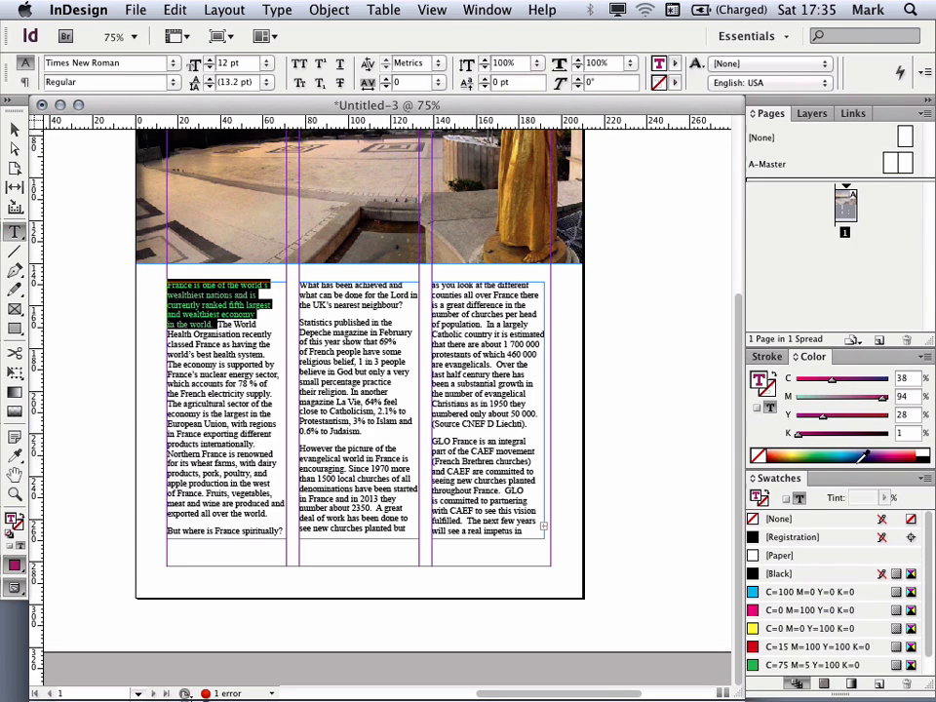
{"action": "left_click", "coordinate": [877, 685]}
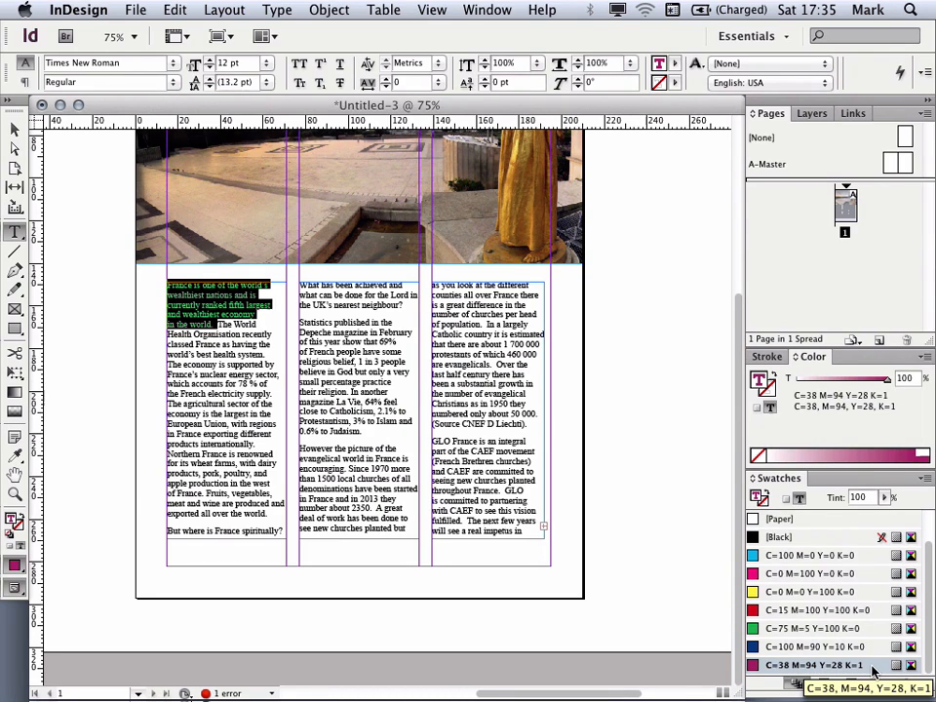
Step: Recolour the selected text with a colour sampled from the header photo using the Eyedropper
{"action": "left_click", "coordinate": [15, 457]}
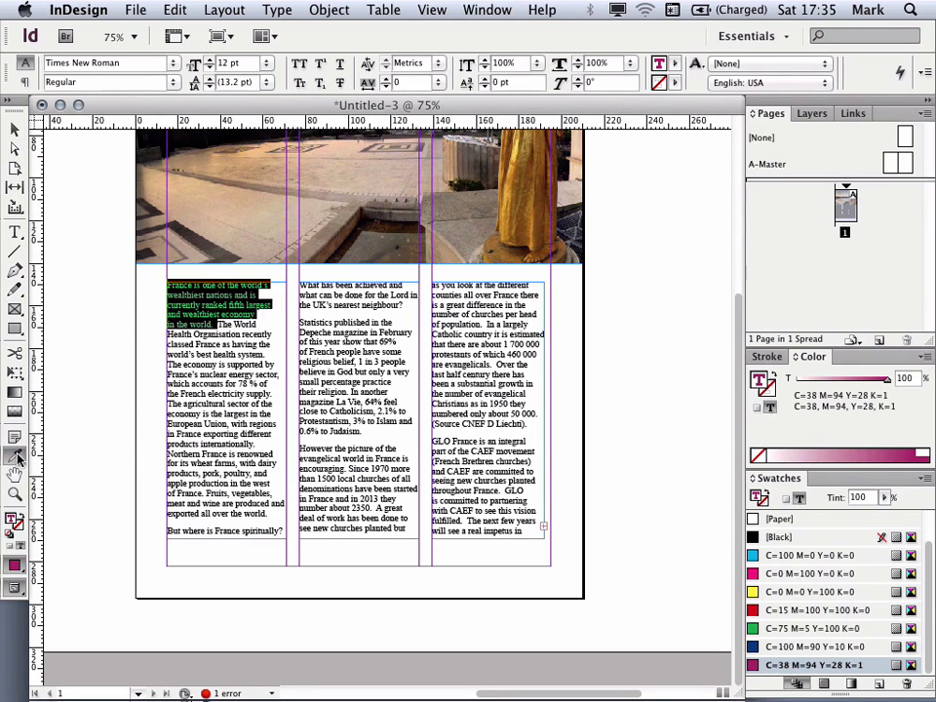
{"action": "left_click", "coordinate": [257, 206]}
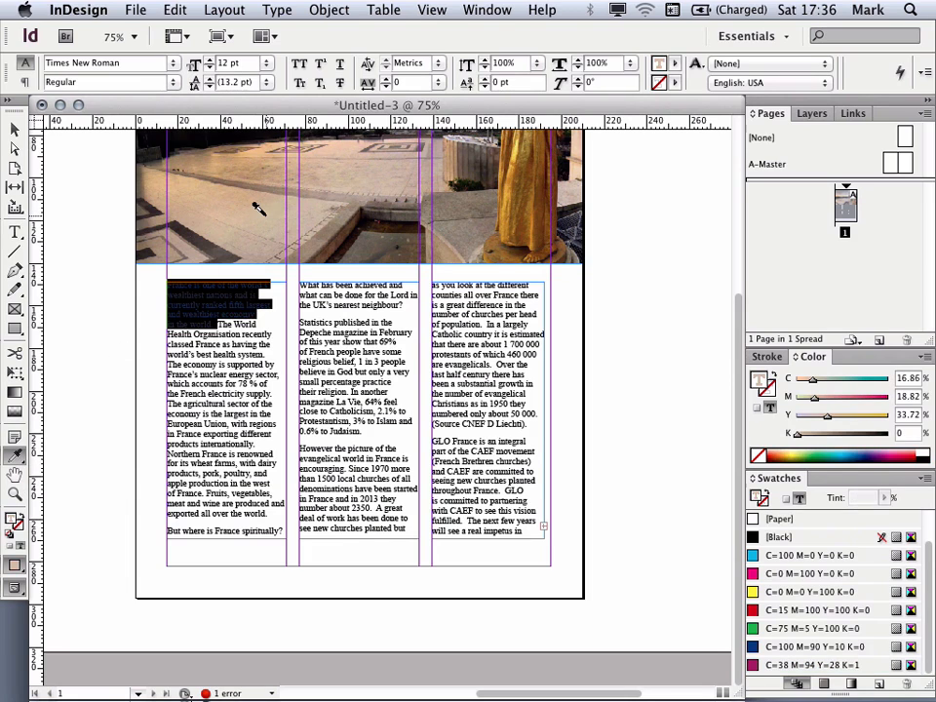
{"action": "left_click", "coordinate": [15, 129]}
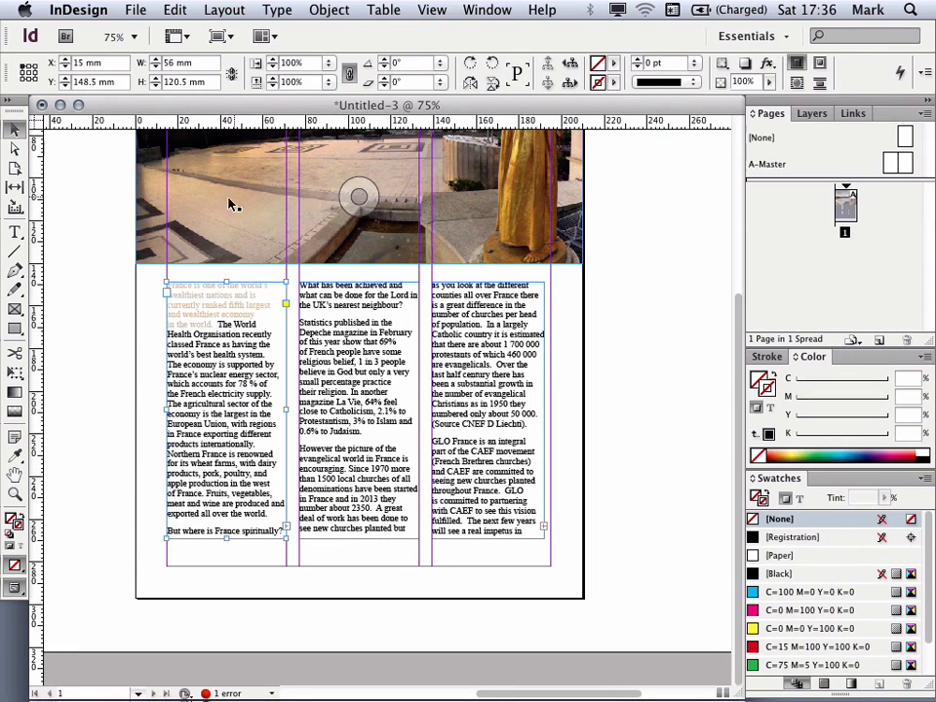
Step: Draw an ellipse frame about 29 x 39 mm on the pasteboard left of the page
{"action": "left_click", "coordinate": [114, 265]}
{"action": "left_click_drag", "start_coordinate": [114, 246], "coordinate": [114, 254]}
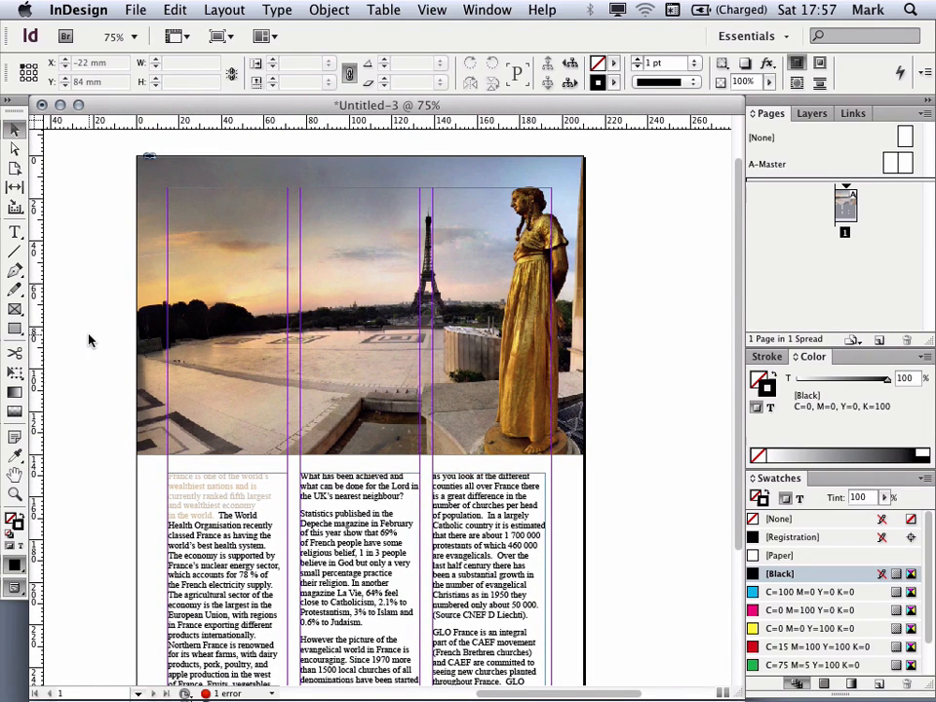
{"action": "left_click", "coordinate": [19, 332]}
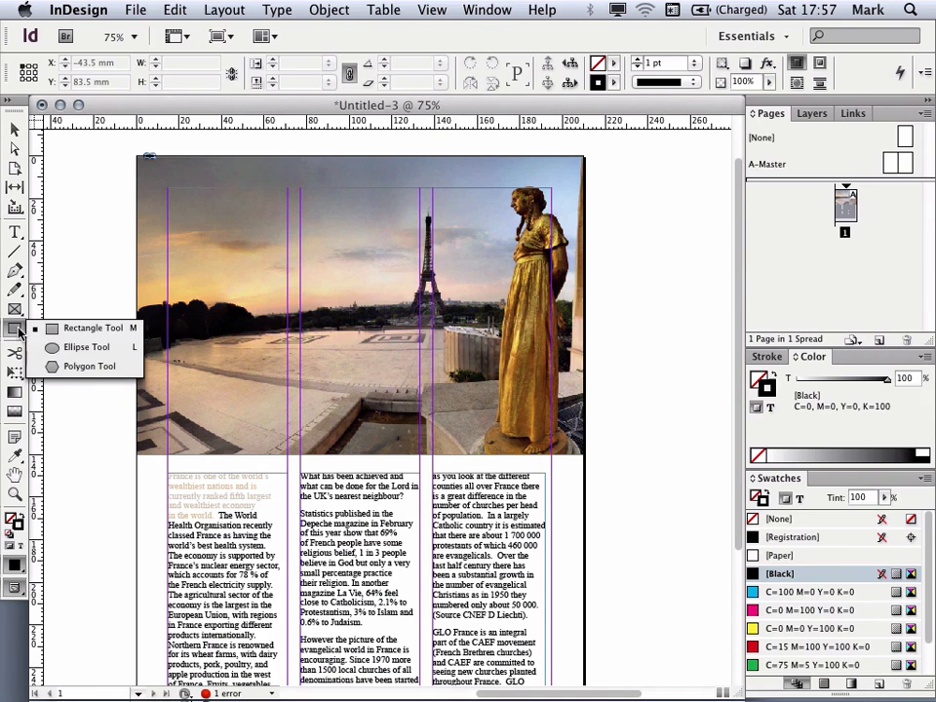
{"action": "left_click", "coordinate": [77, 349]}
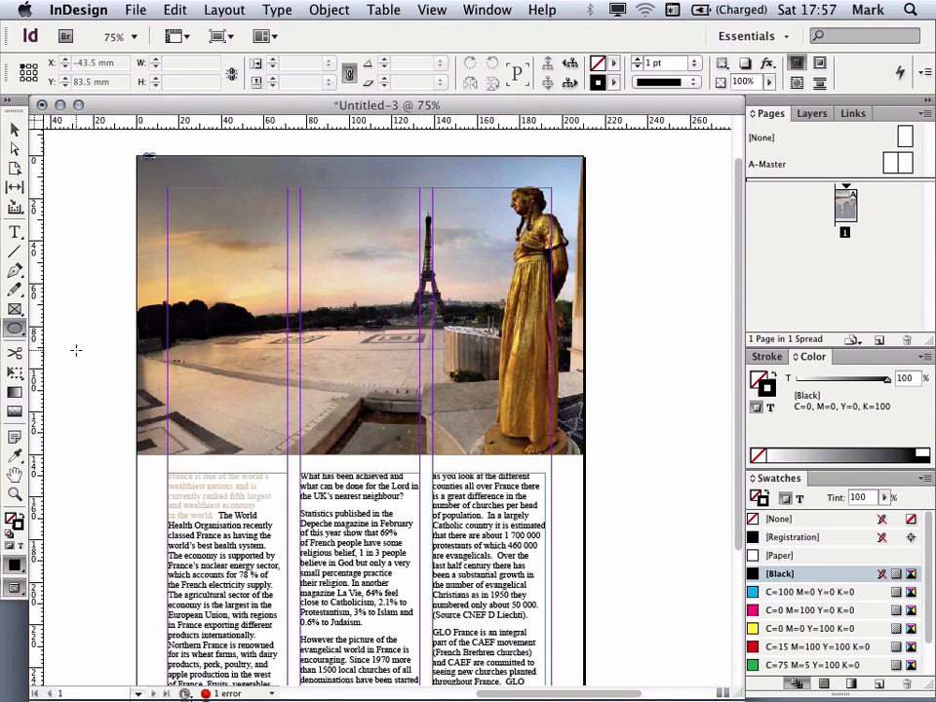
{"action": "left_click_drag", "start_coordinate": [69, 357], "coordinate": [131, 443]}
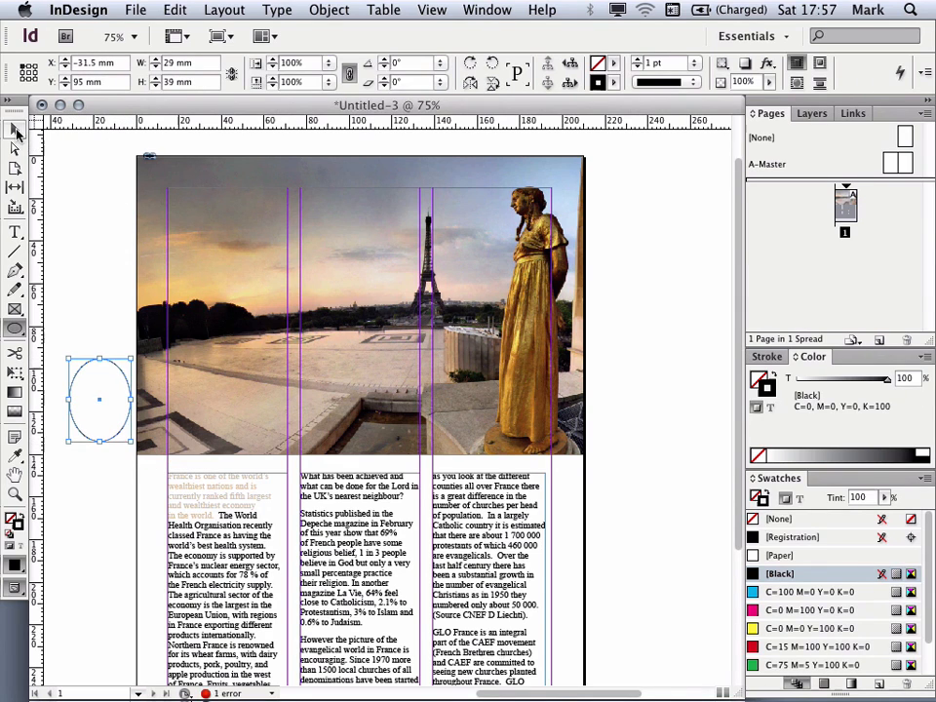
Step: Place the image france.tif into the selected ellipse frame
{"action": "left_click", "coordinate": [17, 131]}
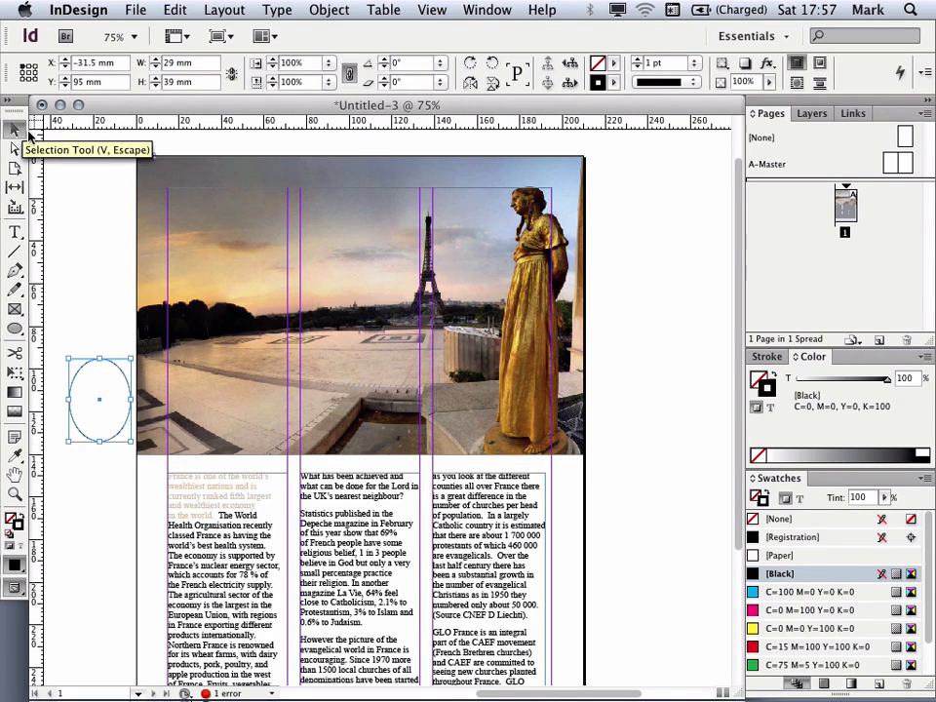
{"action": "left_click", "coordinate": [134, 11]}
{"action": "left_click", "coordinate": [148, 244]}
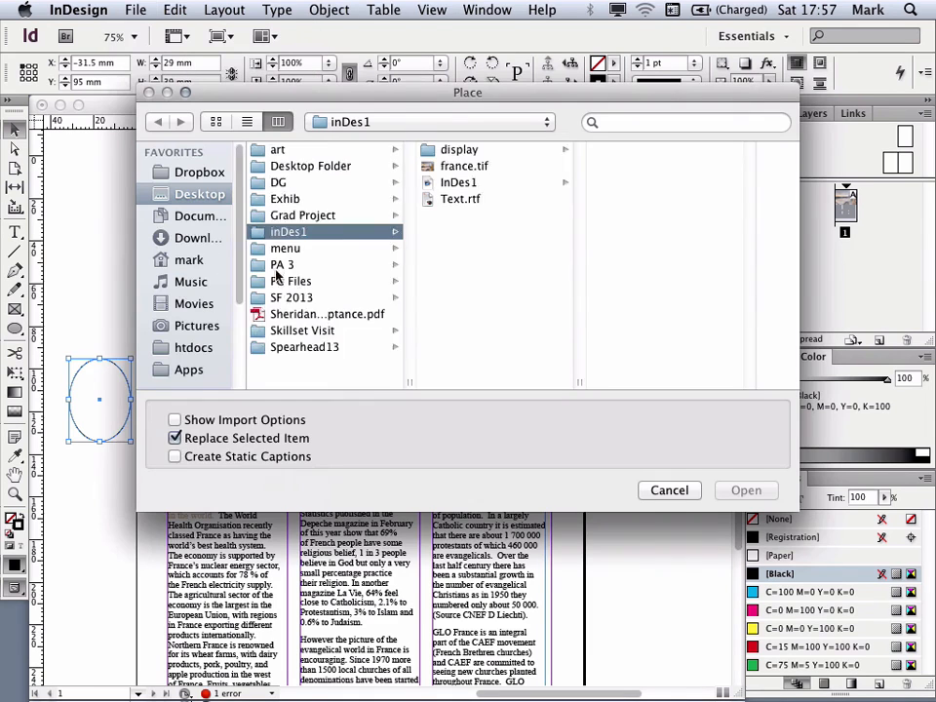
{"action": "left_click", "coordinate": [456, 169]}
{"action": "left_click", "coordinate": [746, 490]}
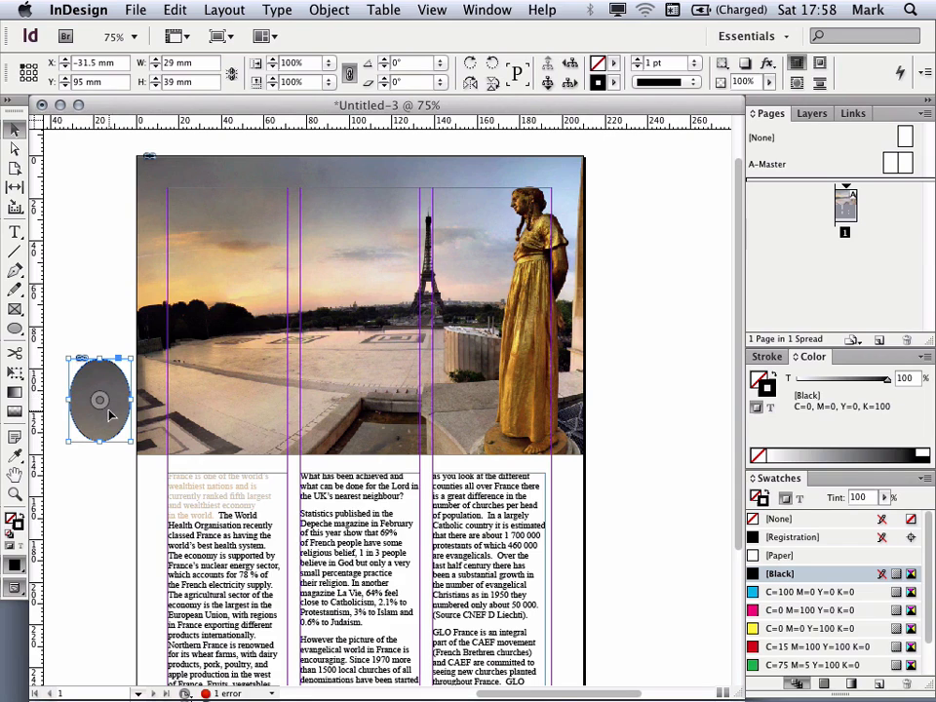
Step: Reposition the photo inside the ellipse so the statue's head shows
{"action": "left_click_drag", "start_coordinate": [102, 397], "coordinate": [101, 398]}
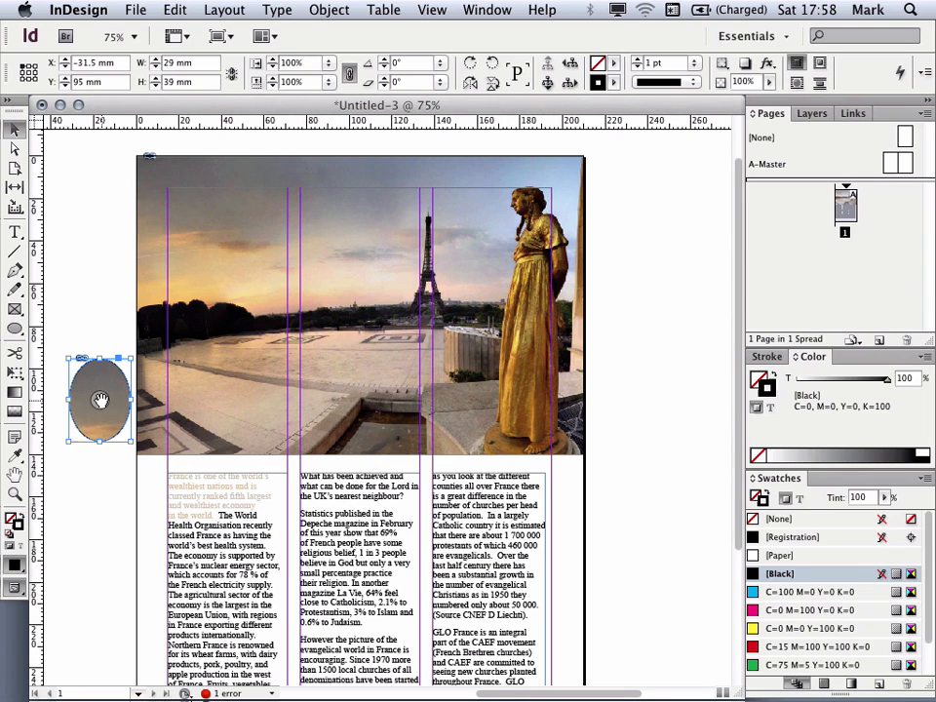
{"action": "mouse_move", "coordinate": [100, 398]}
{"action": "left_mouse_down"}
{"action": "mouse_move", "coordinate": [70, 374]}
{"action": "mouse_move", "coordinate": [19, 377]}
{"action": "mouse_move", "coordinate": [108, 398]}
{"action": "mouse_move", "coordinate": [86, 394]}
{"action": "left_mouse_up"}
{"action": "mouse_move", "coordinate": [207, 399]}
{"action": "left_mouse_down"}
{"action": "mouse_move", "coordinate": [199, 380]}
{"action": "mouse_move", "coordinate": [96, 380]}
{"action": "mouse_move", "coordinate": [228, 408]}
{"action": "mouse_move", "coordinate": [150, 411]}
{"action": "mouse_move", "coordinate": [204, 410]}
{"action": "mouse_move", "coordinate": [209, 386]}
{"action": "mouse_move", "coordinate": [205, 416]}
{"action": "mouse_move", "coordinate": [230, 417]}
{"action": "mouse_move", "coordinate": [210, 401]}
{"action": "mouse_move", "coordinate": [229, 395]}
{"action": "mouse_move", "coordinate": [201, 397]}
{"action": "left_mouse_up"}
{"action": "left_click", "coordinate": [197, 288]}
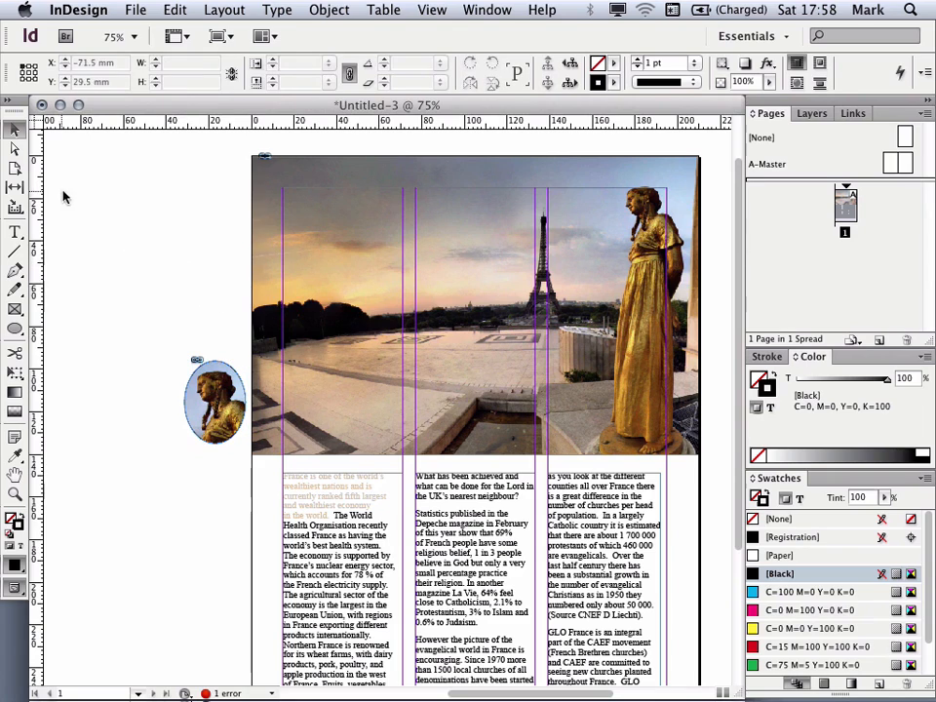
Step: Move the oval photo frame and scale it to about 33 x 44 mm
{"action": "left_click_drag", "start_coordinate": [234, 419], "coordinate": [162, 365]}
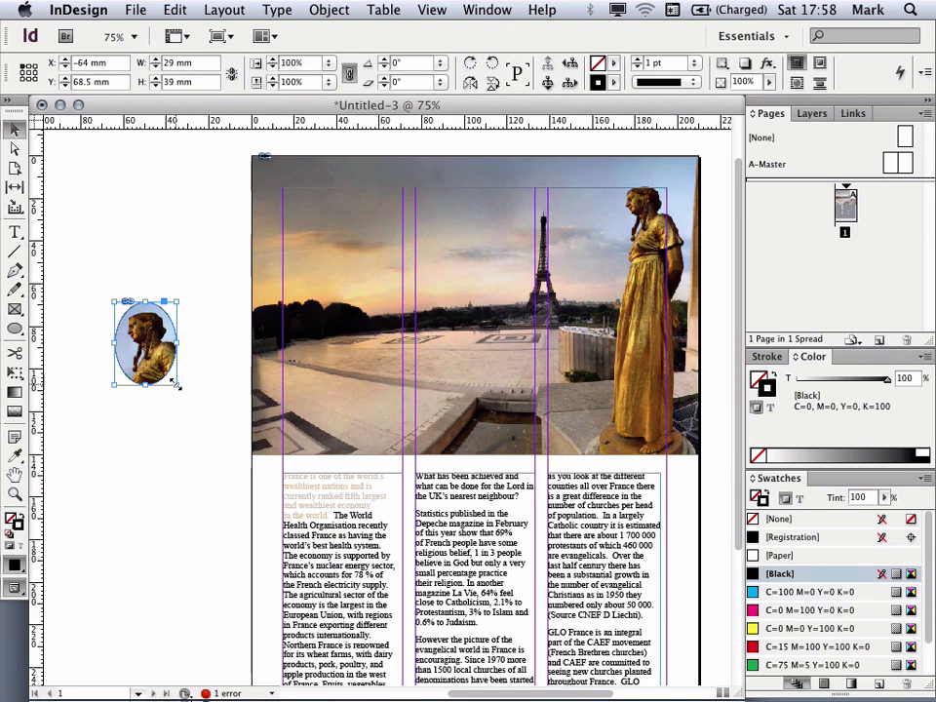
{"action": "left_click_drag", "start_coordinate": [175, 384], "coordinate": [209, 426]}
{"action": "left_click_drag", "start_coordinate": [221, 435], "coordinate": [184, 390]}
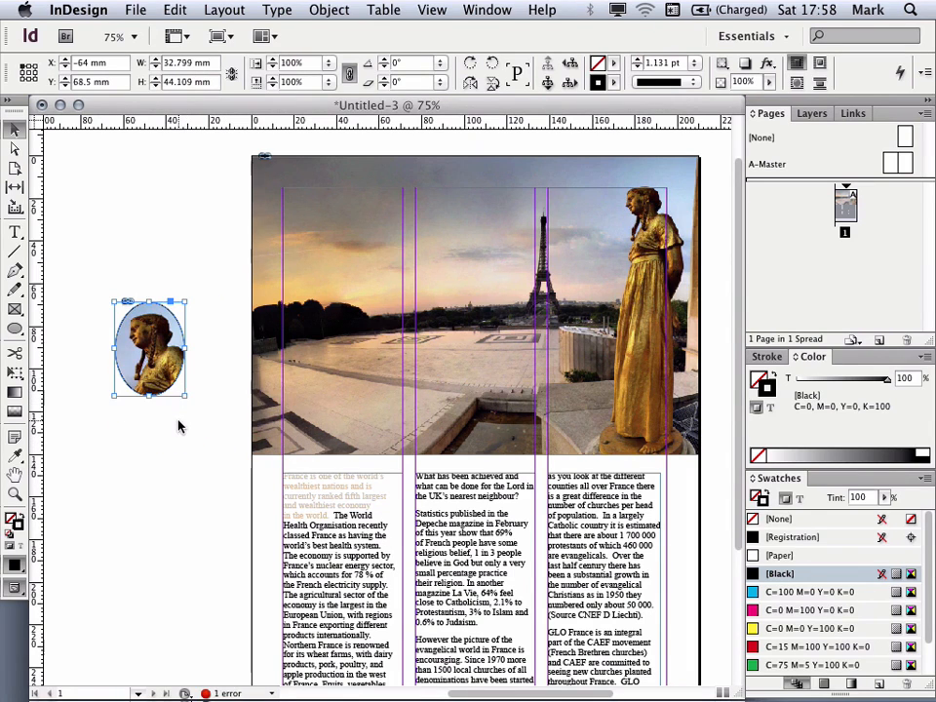
{"action": "left_click", "coordinate": [179, 426]}
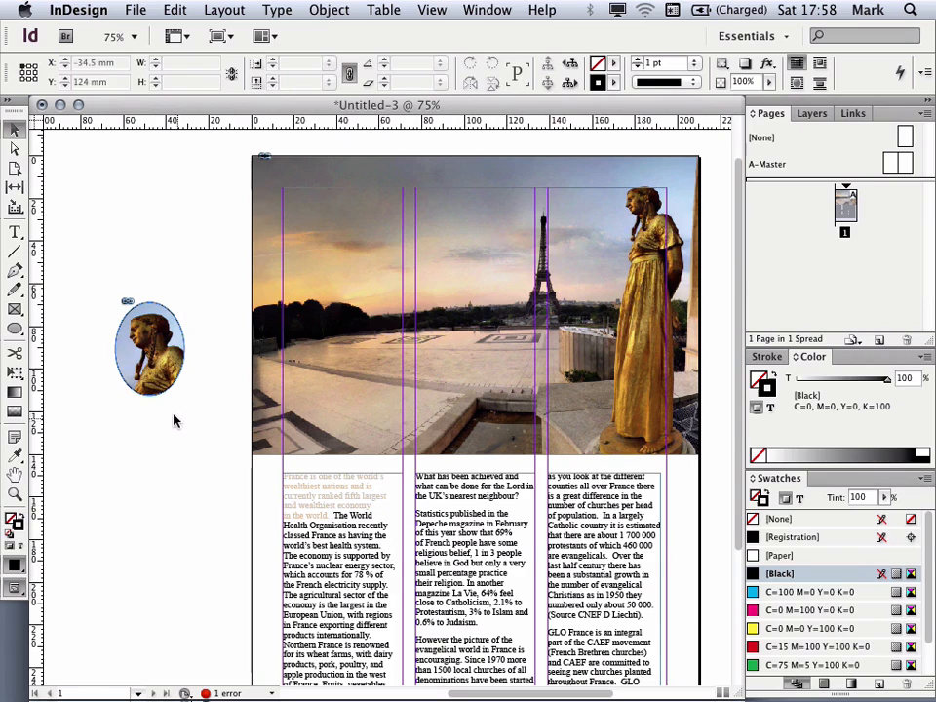
Step: Move the oval photo onto the text between the second and third columns
{"action": "left_click", "coordinate": [166, 368]}
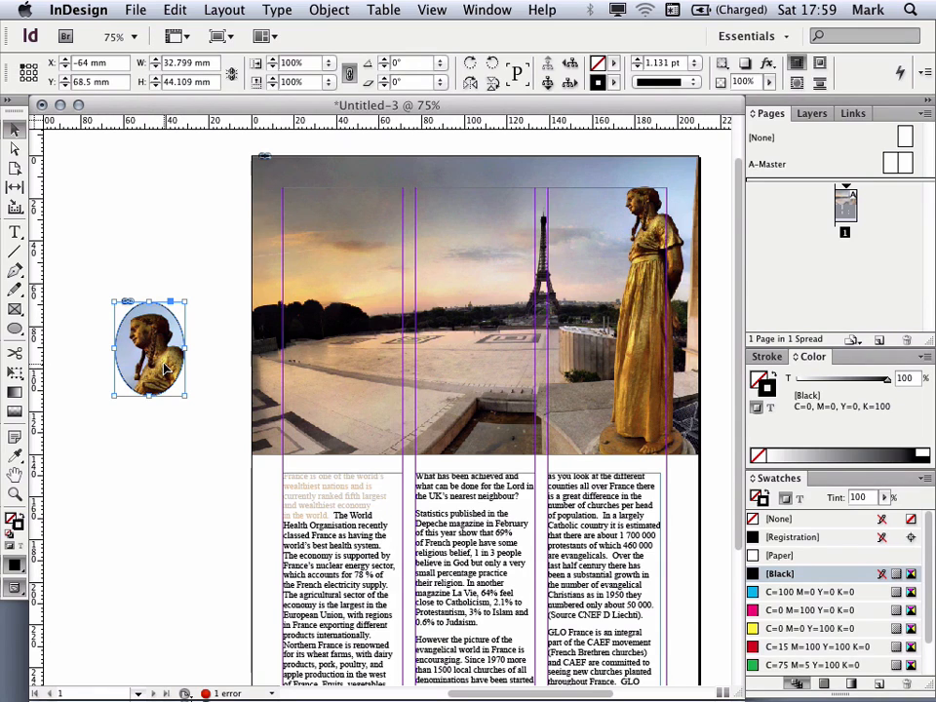
{"action": "left_click_drag", "start_coordinate": [164, 370], "coordinate": [564, 582]}
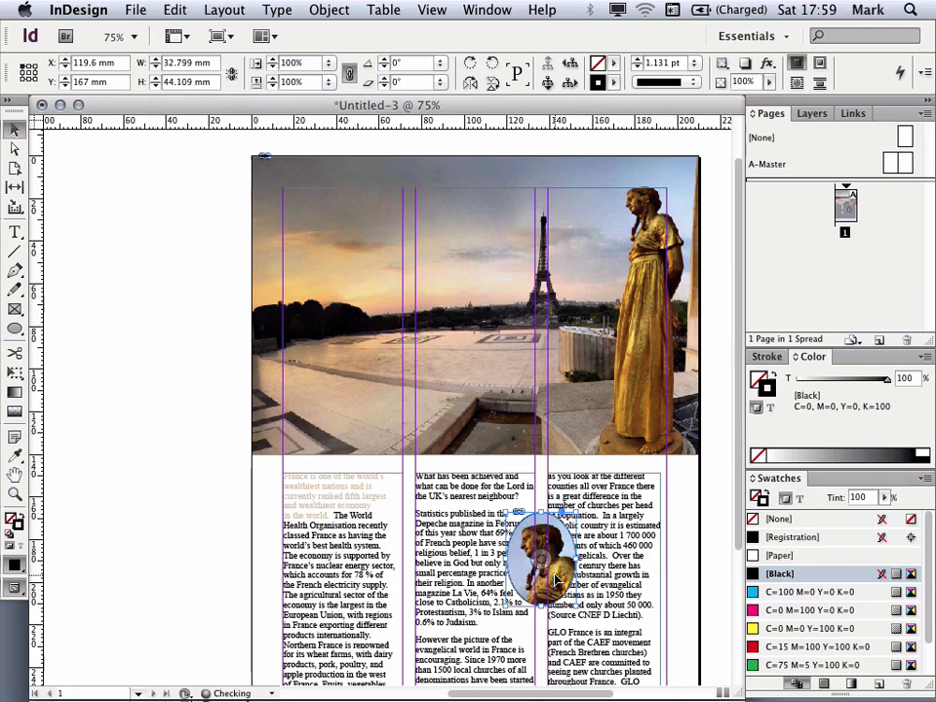
{"action": "scroll", "coordinate": [473, 562], "scroll_direction": "down", "scroll_amount": 5}
{"action": "scroll", "coordinate": [474, 562], "scroll_direction": "right", "scroll_amount": 3}
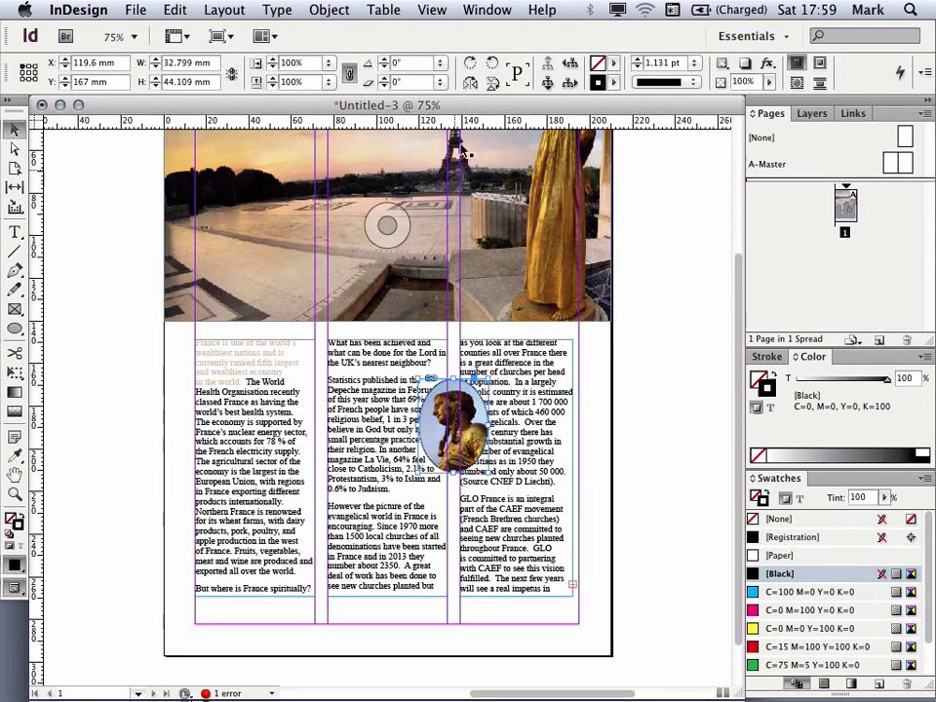
Step: Wrap the text around the oval's object shape with a 2 mm offset
{"action": "left_click", "coordinate": [484, 10]}
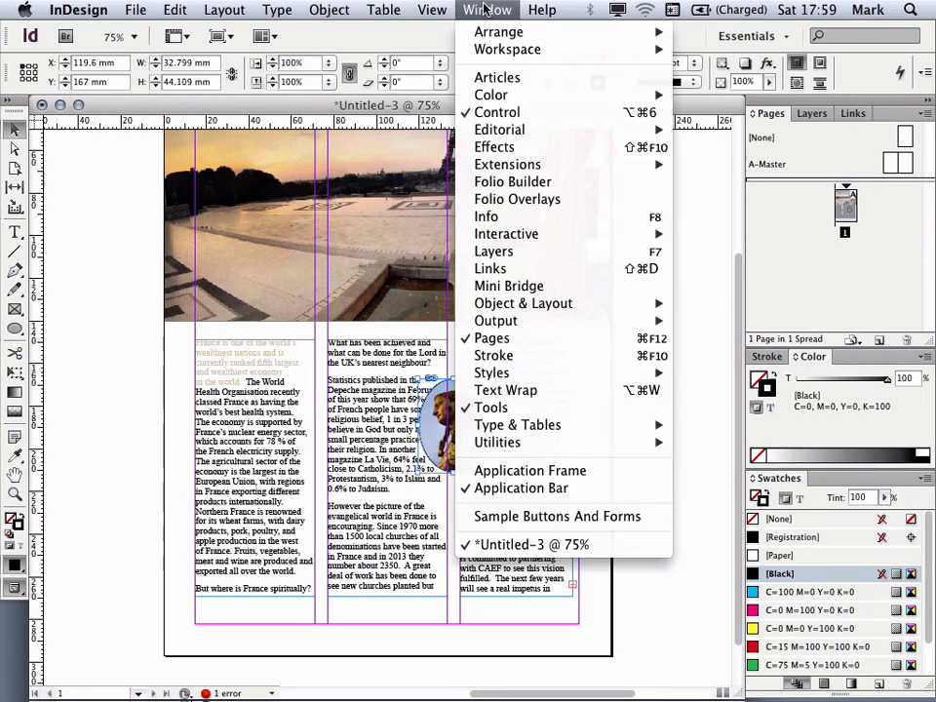
{"action": "left_click", "coordinate": [532, 390]}
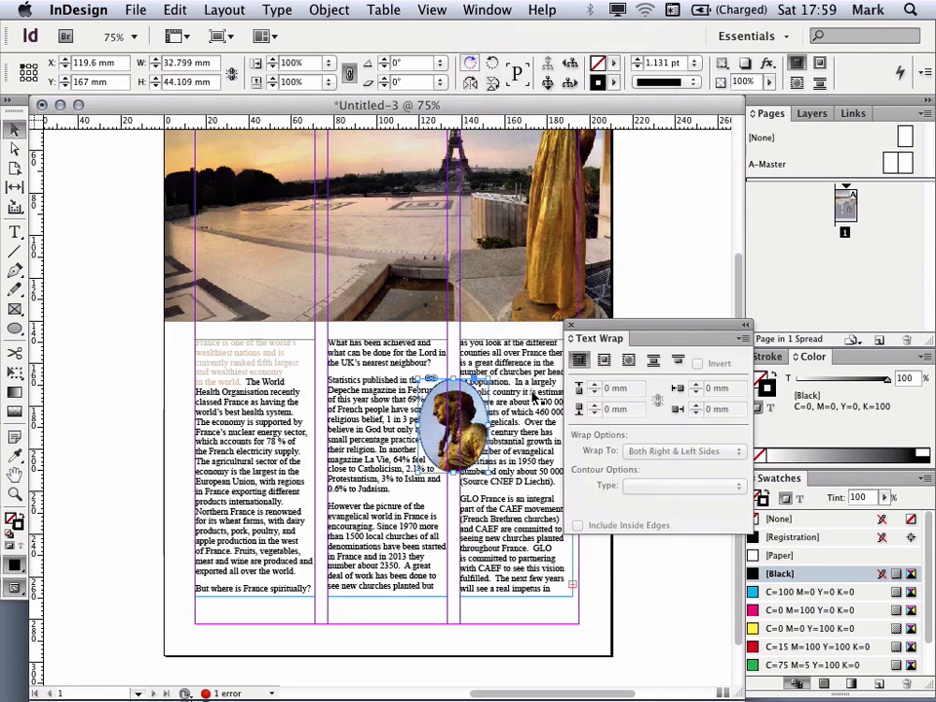
{"action": "left_click", "coordinate": [603, 362]}
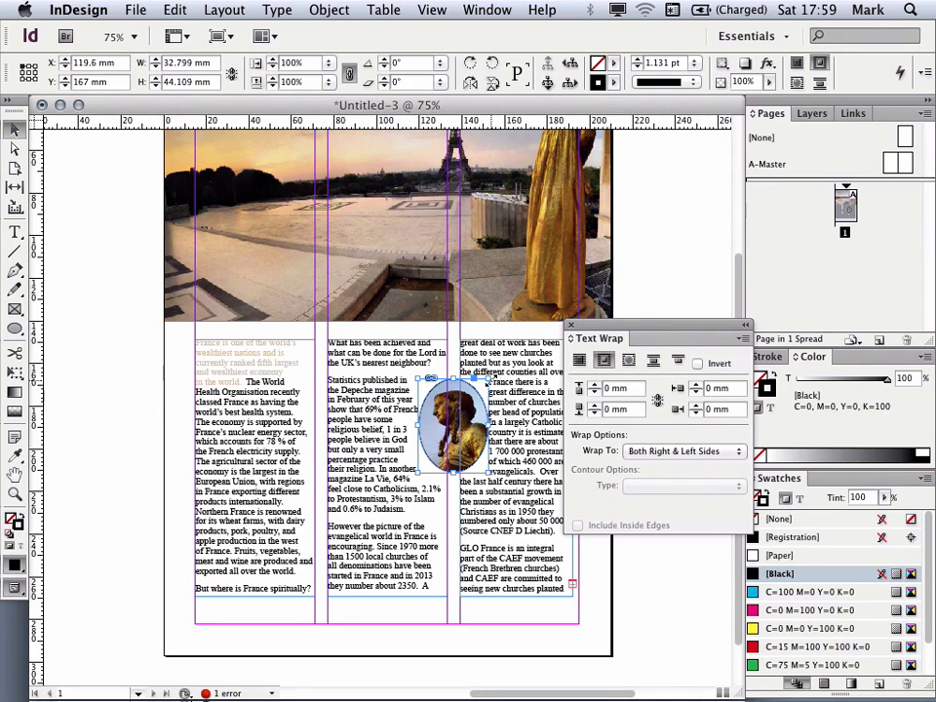
{"action": "left_click", "coordinate": [629, 362]}
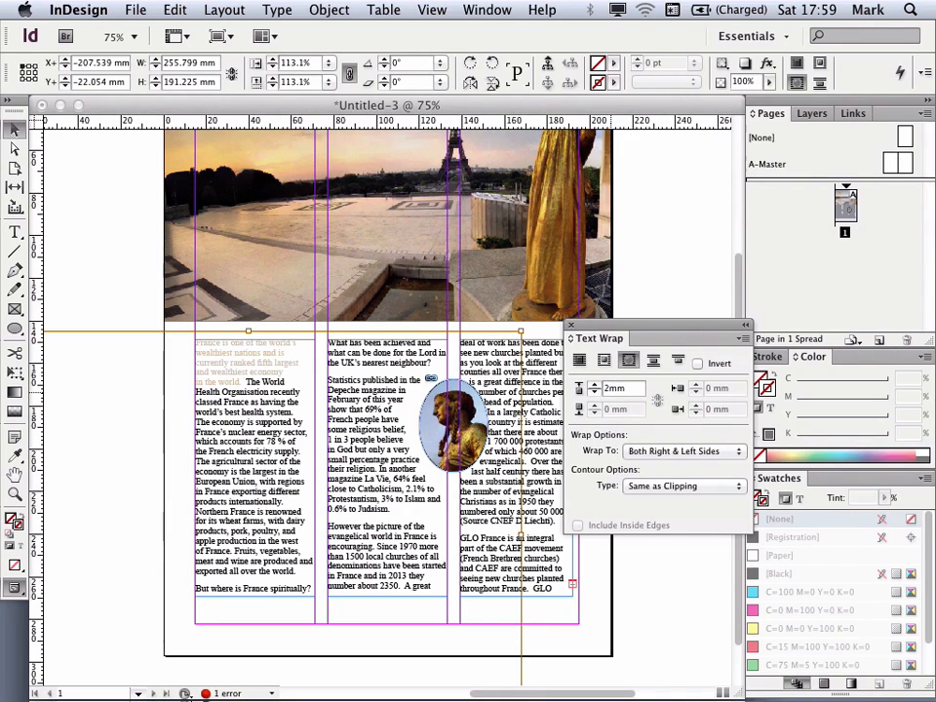
{"action": "key", "text": "Return"}
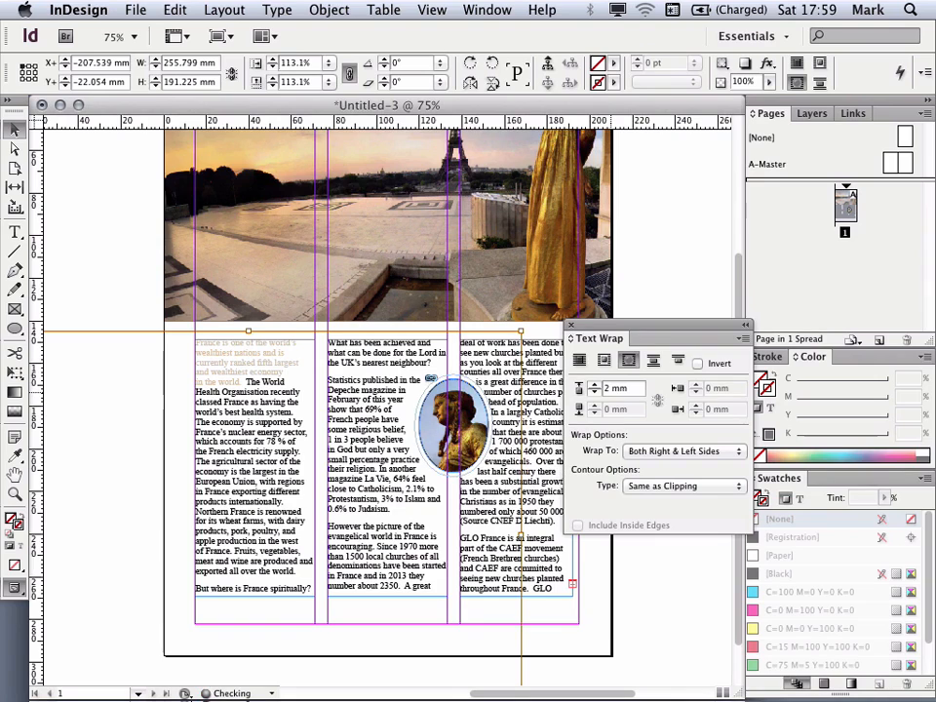
{"action": "left_click", "coordinate": [655, 295]}
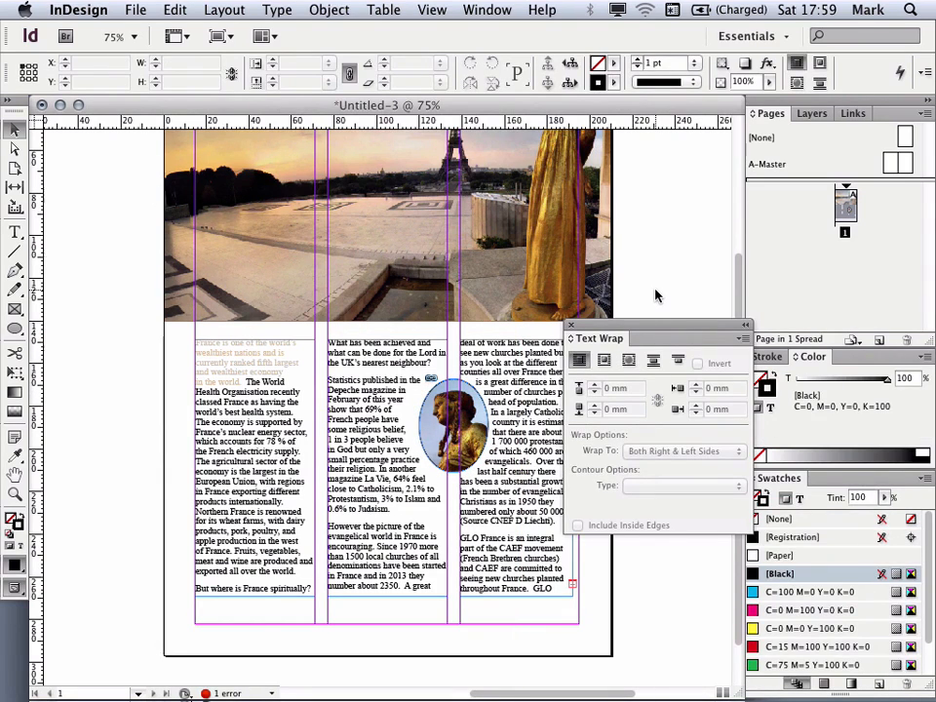
Step: Add a second page to the document and return to page 1
{"action": "left_click", "coordinate": [572, 325]}
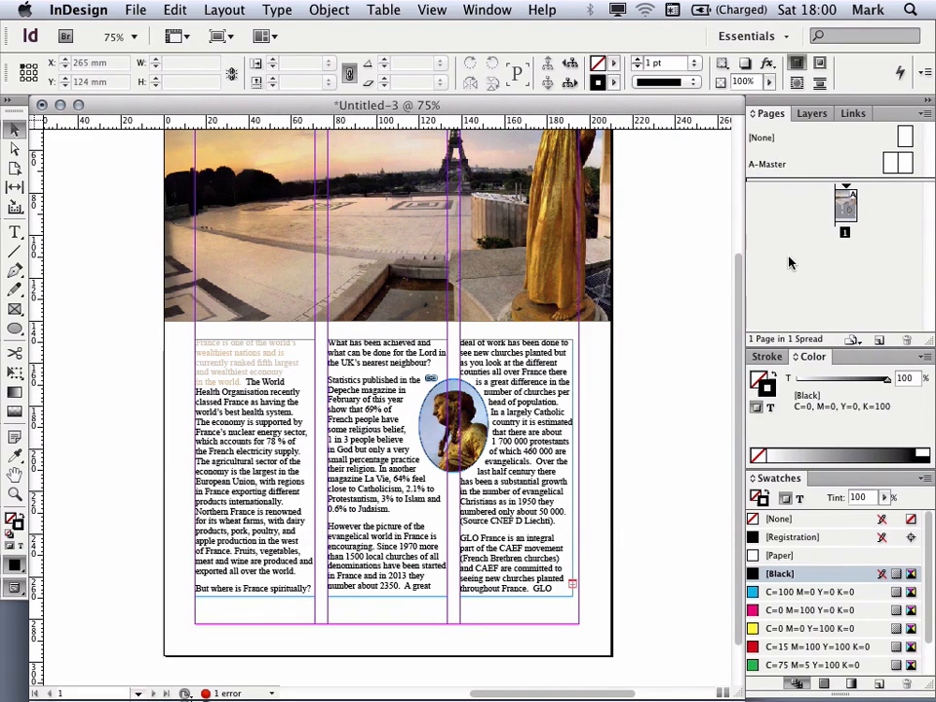
{"action": "left_click", "coordinate": [879, 342]}
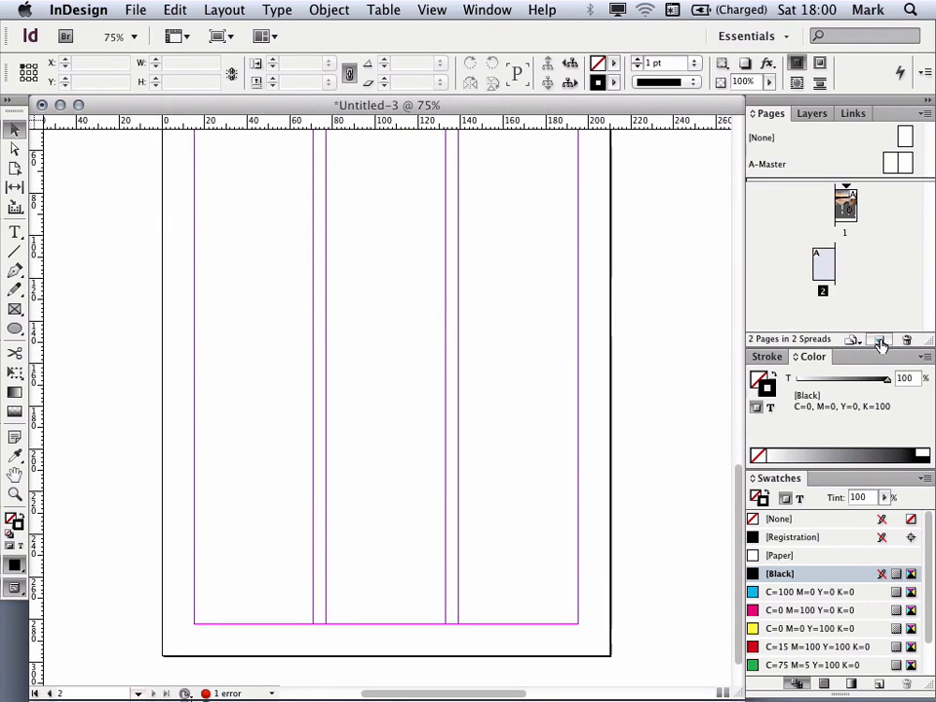
{"action": "double_click", "coordinate": [848, 203]}
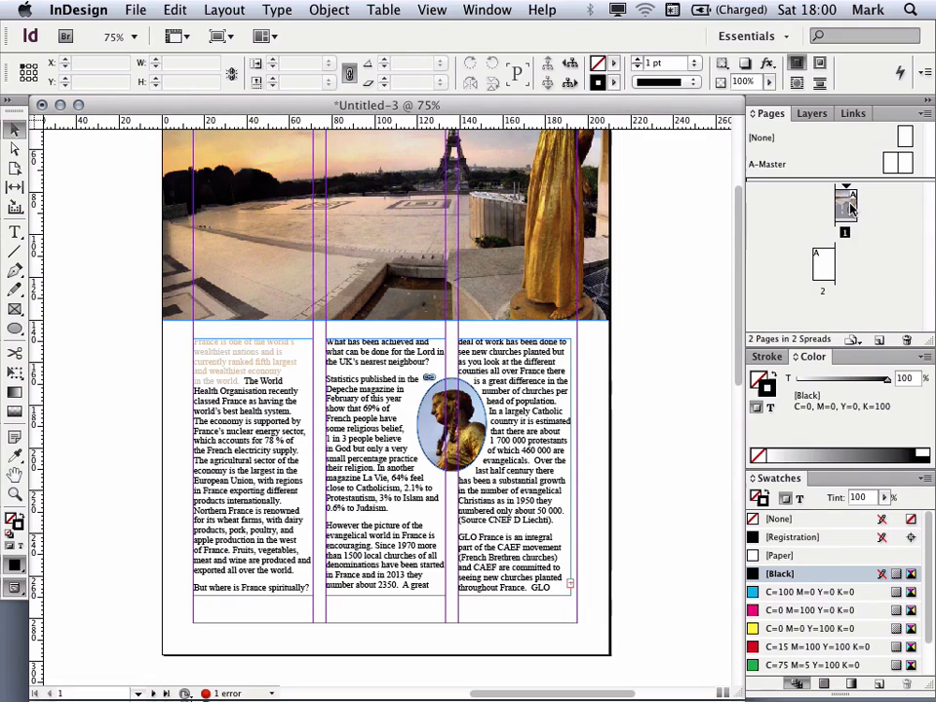